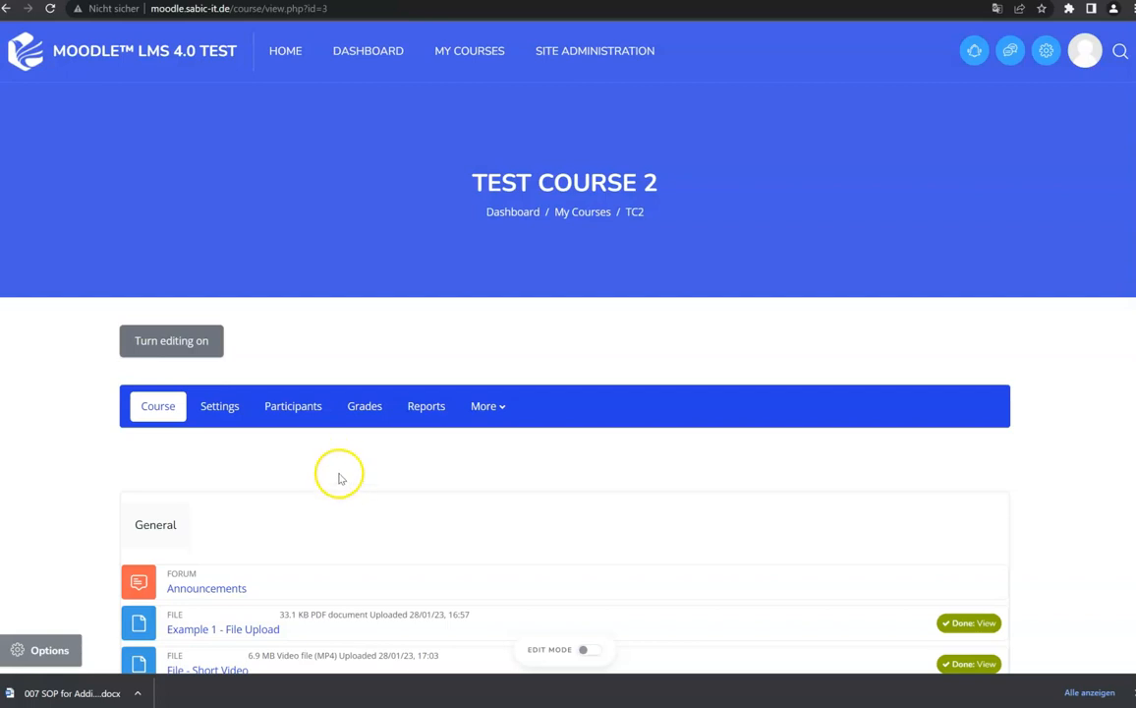
Turn on course editing and add a Page resource to the General section of Test Course 2.
scroll(354, 454, down, 1)
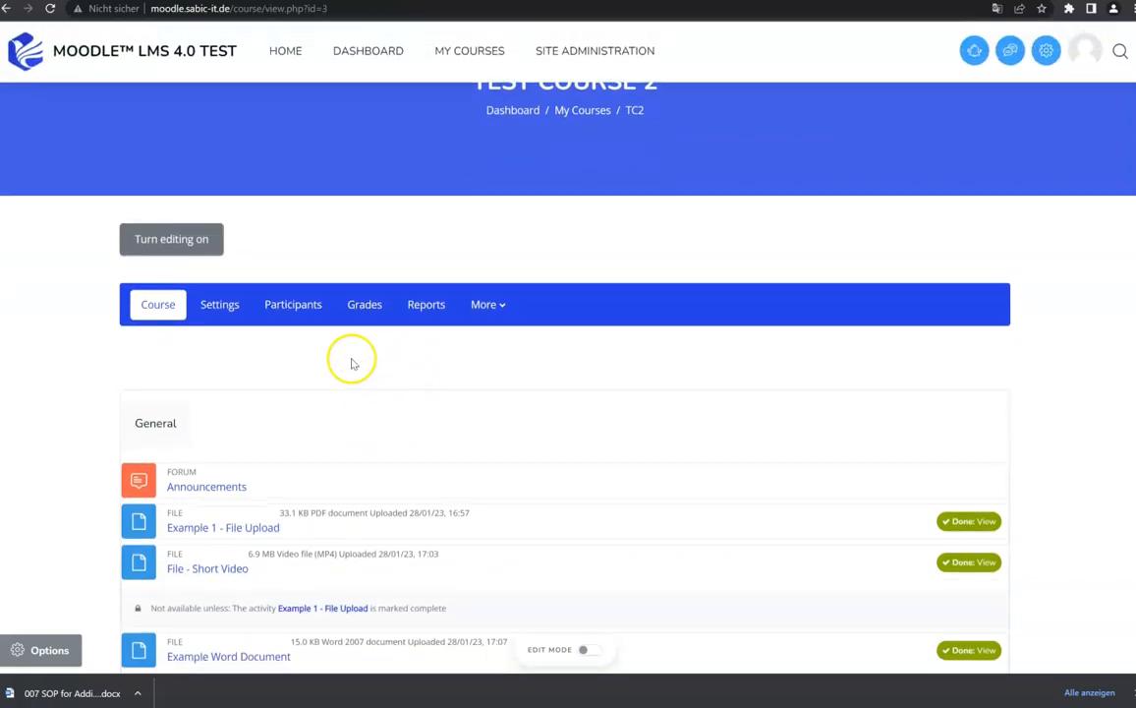
click(192, 244)
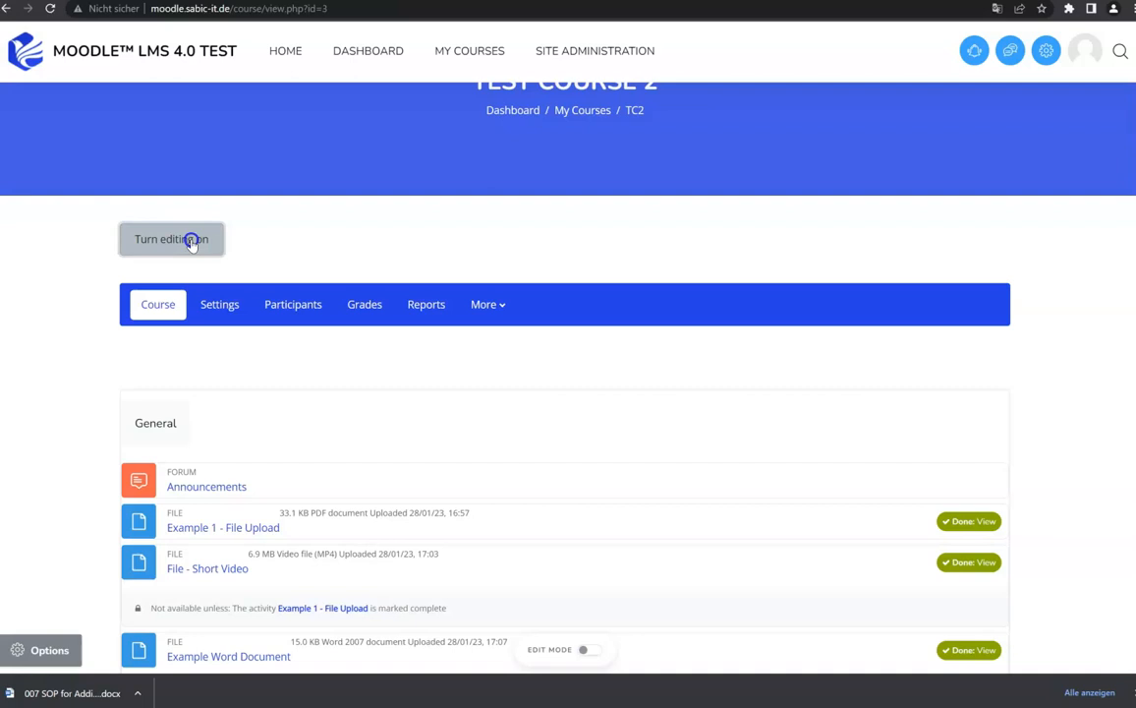
scroll(621, 464, down, 5)
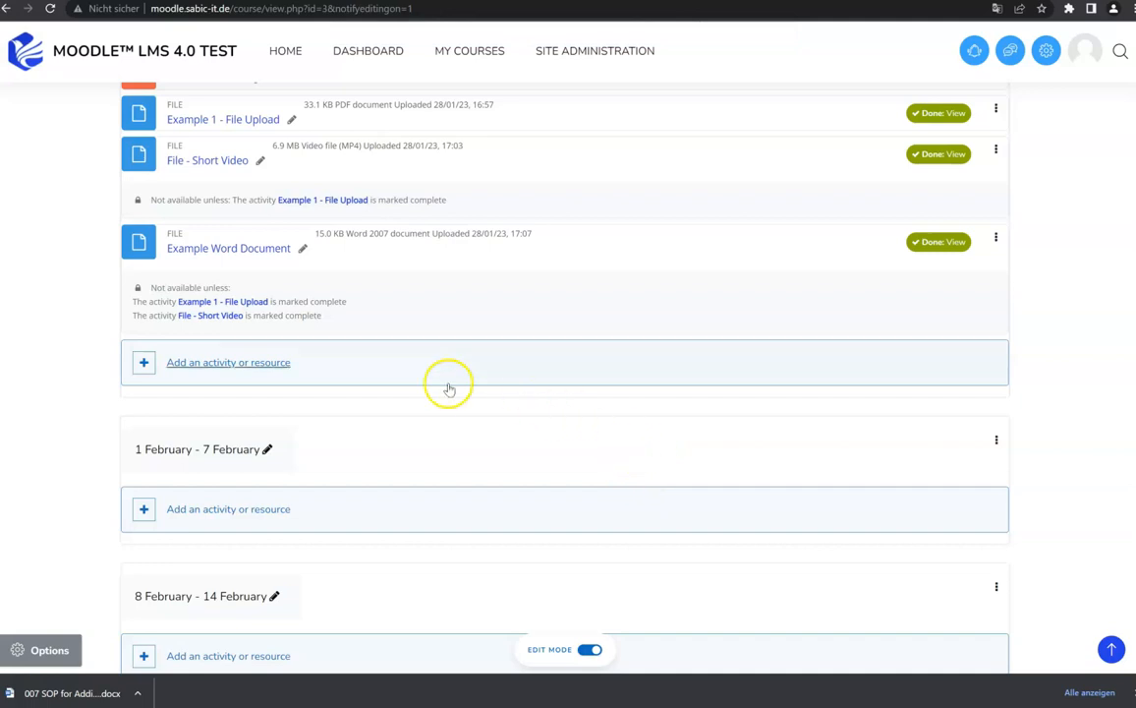
click(246, 363)
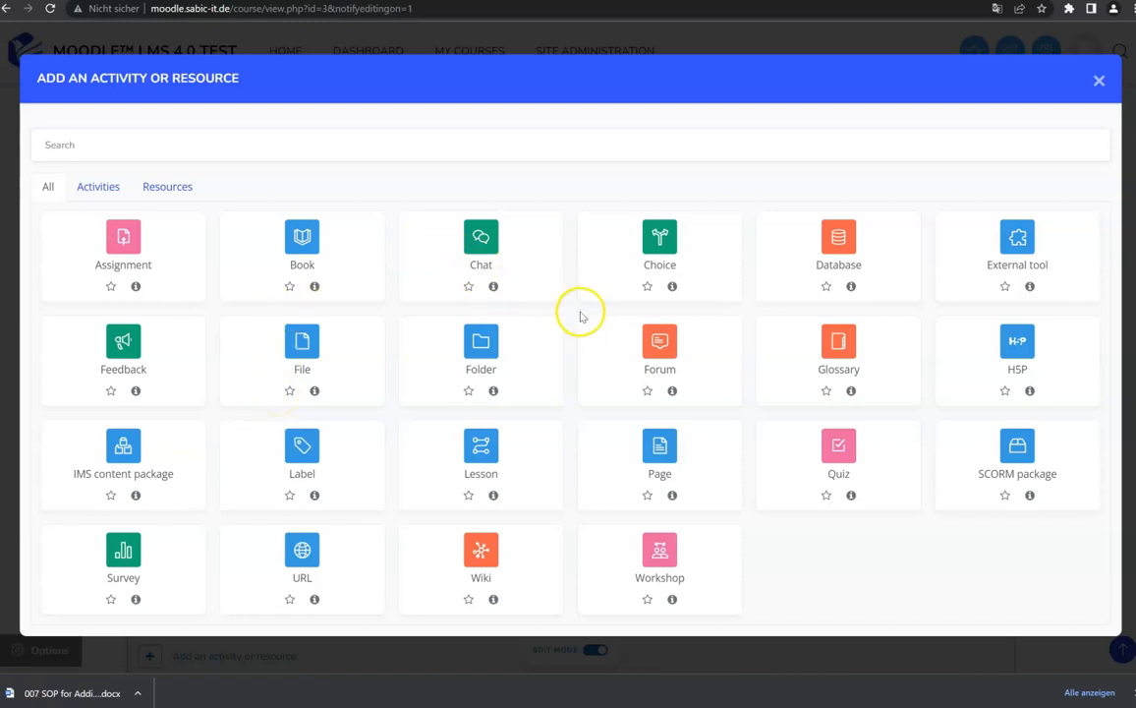
click(658, 450)
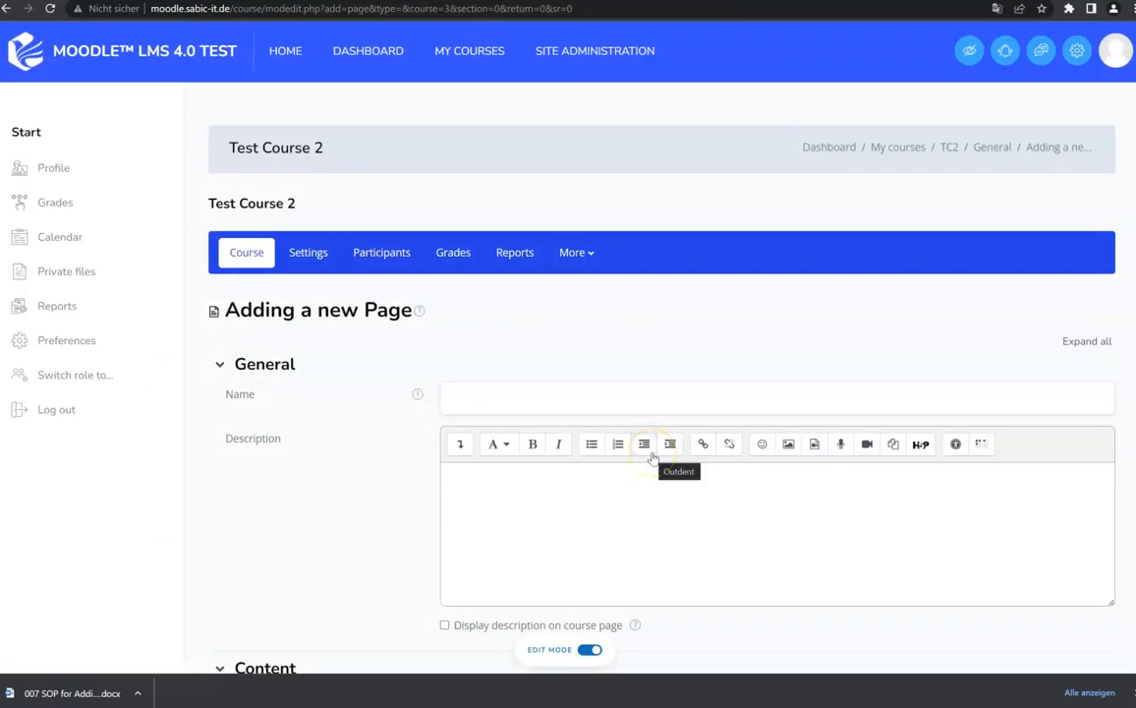
Name the new page "Moodle Page Example".
scroll(638, 489, down, 2)
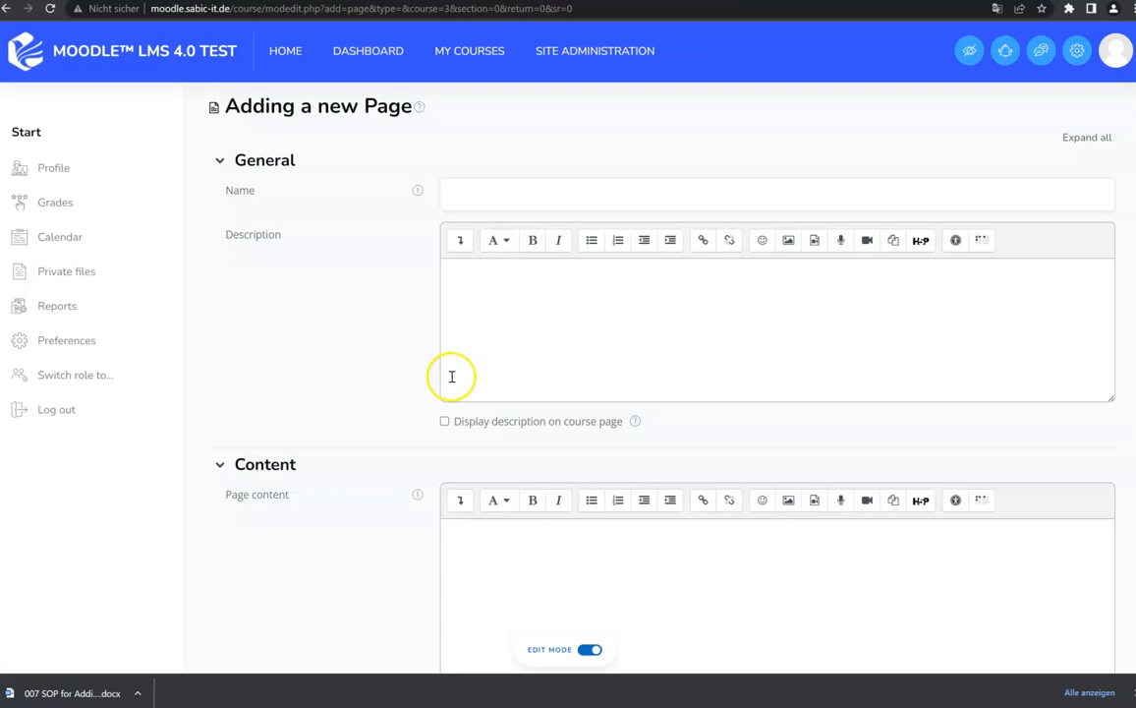
click(418, 107)
click(369, 218)
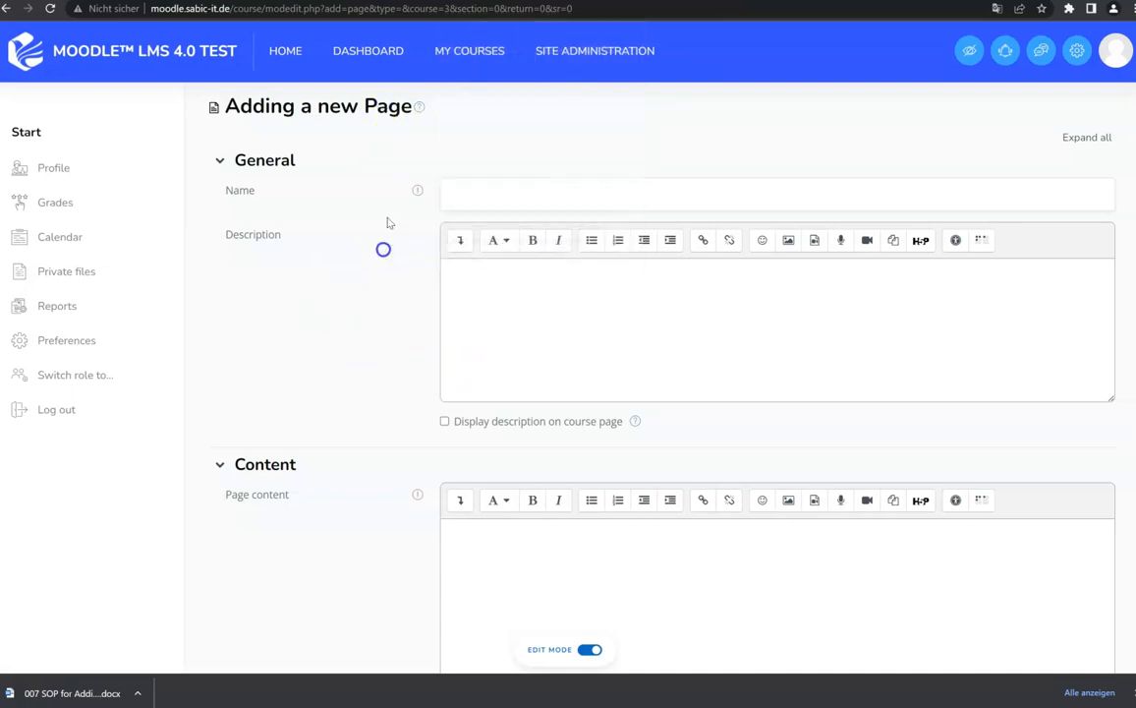
click(531, 200)
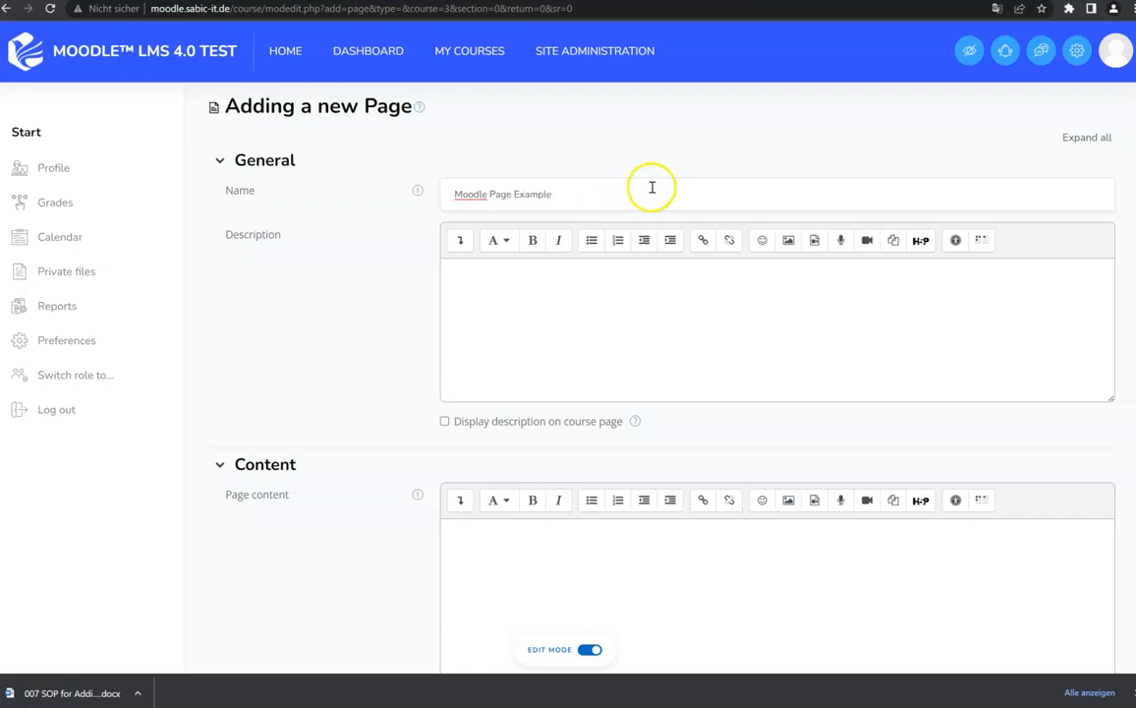
Paste the copied "Standard Operating Procedure (SOP) for Adding a Page to a Course in Moodle LMS" text into the page content.
scroll(639, 196, down, 2)
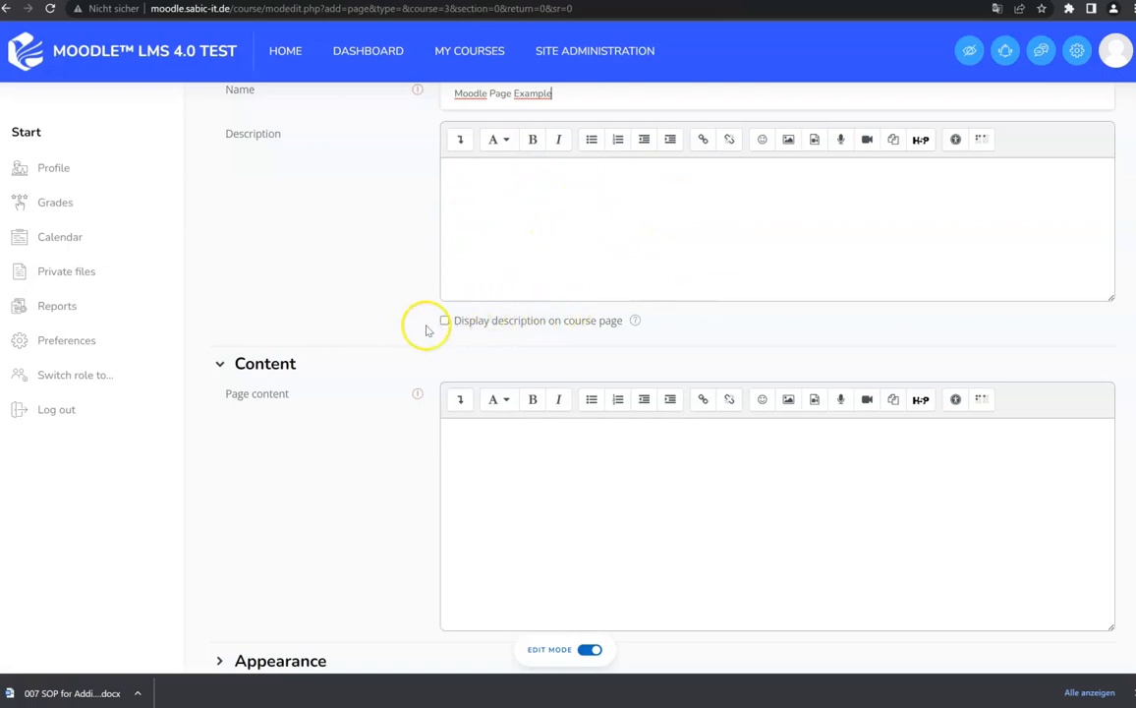
scroll(398, 336, down, 3)
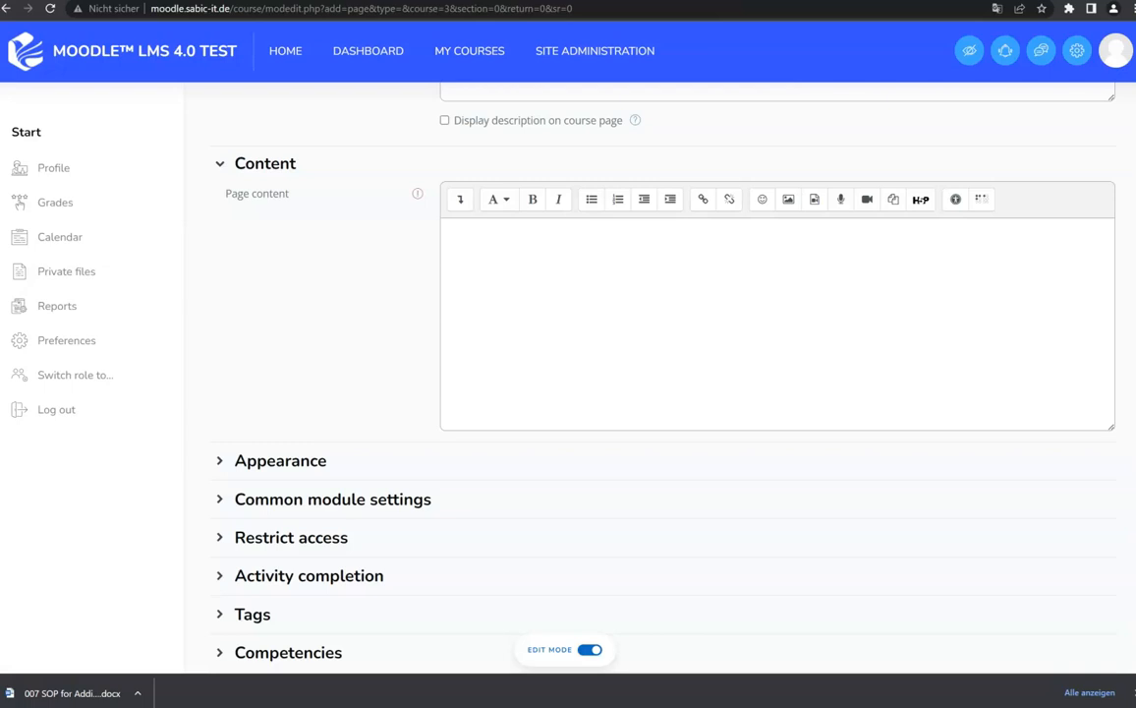
click(555, 305)
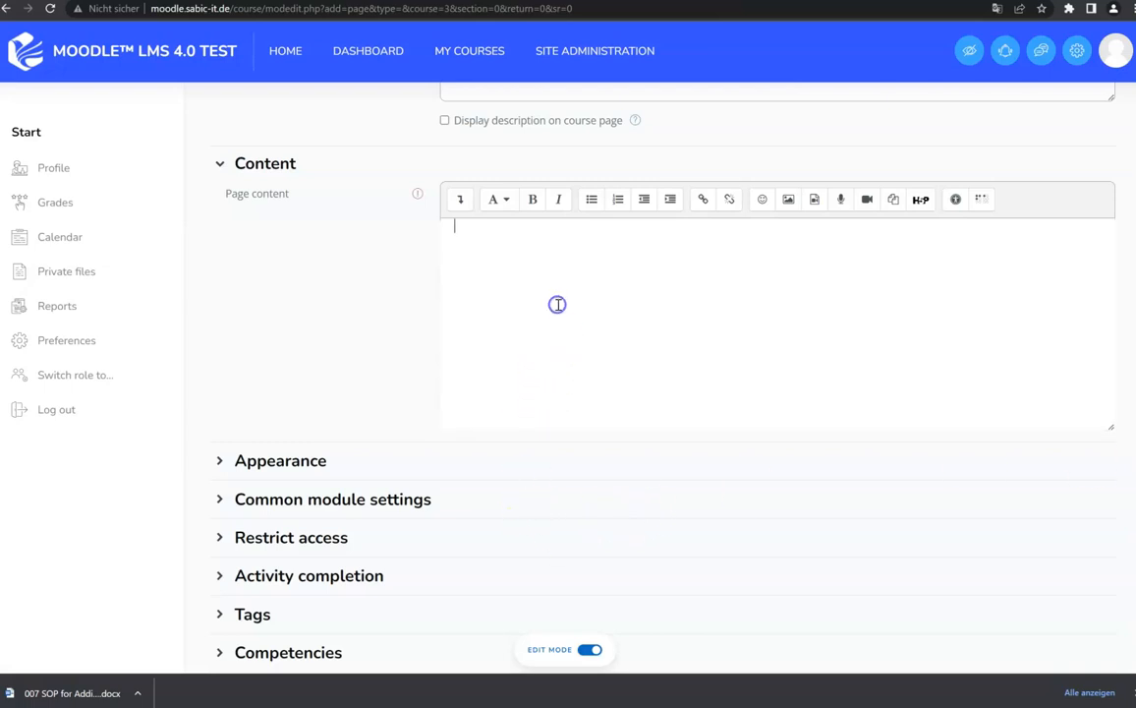
key(ctrl+v)
click(538, 269)
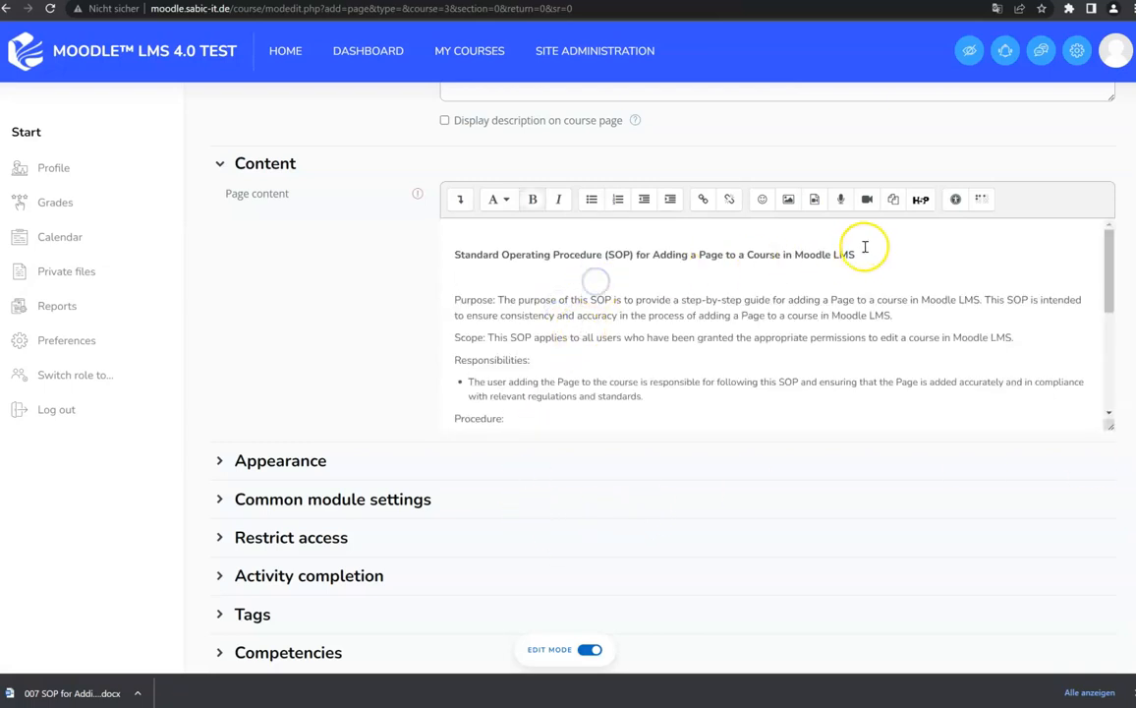
key(BackSpace)
drag(872, 250, 343, 268)
key(BackSpace)
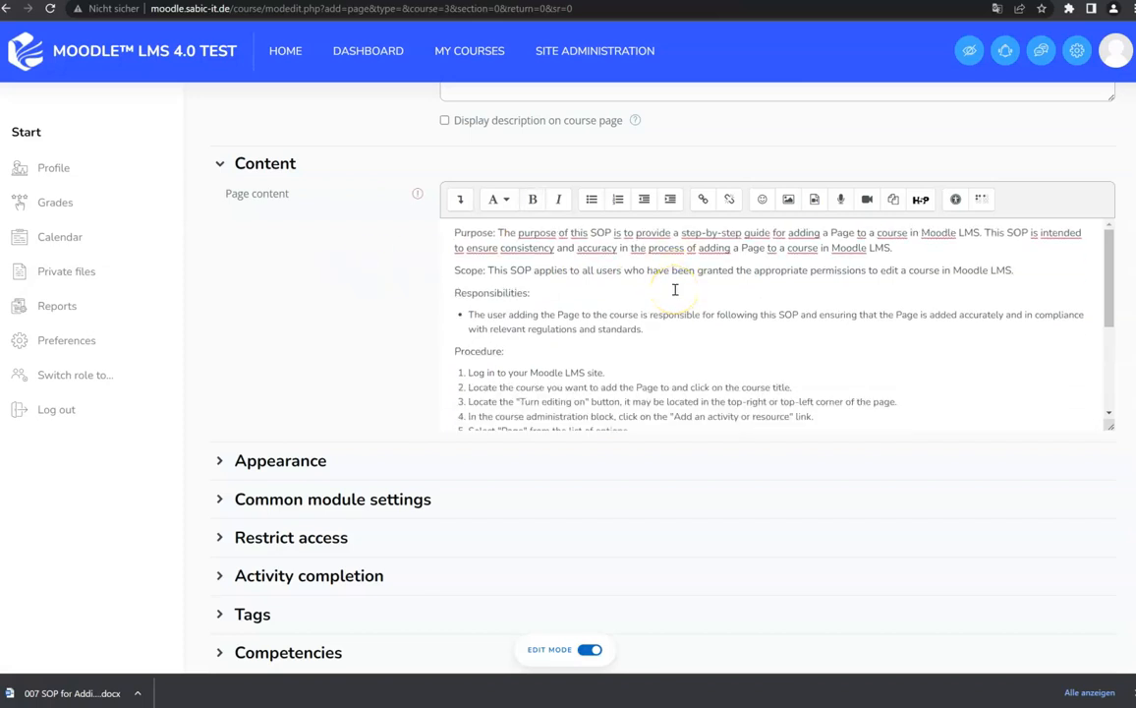
key(ctrl+z)
Remove the blank lines above and below the bold SOP heading in the page content.
click(674, 236)
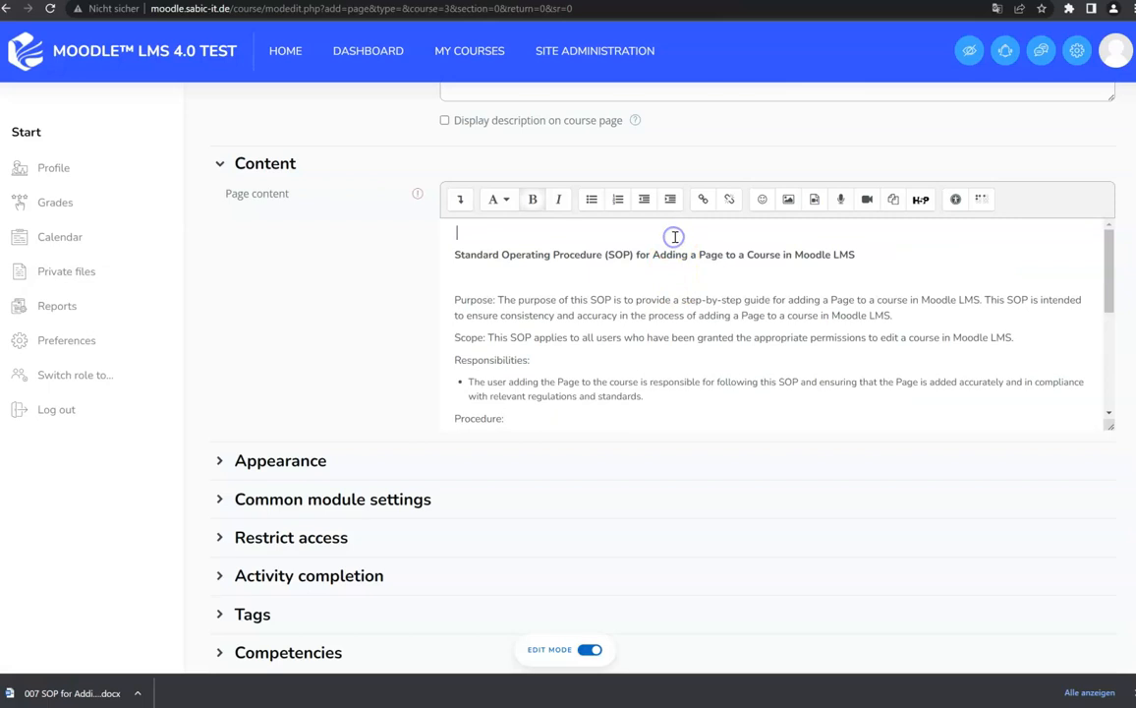
key(Delete)
key(Delete)
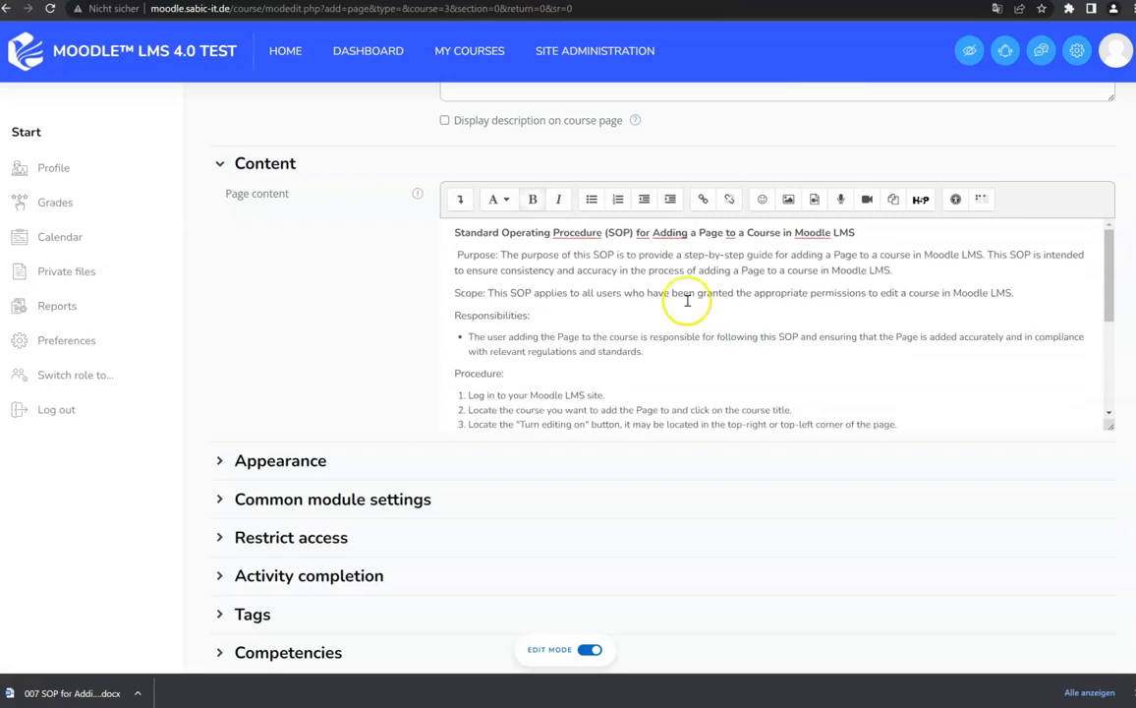
Add the line "Link to a file" at the end of the page content, separated from the notes by a blank line.
key(ctrl+End)
key(BackSpace)
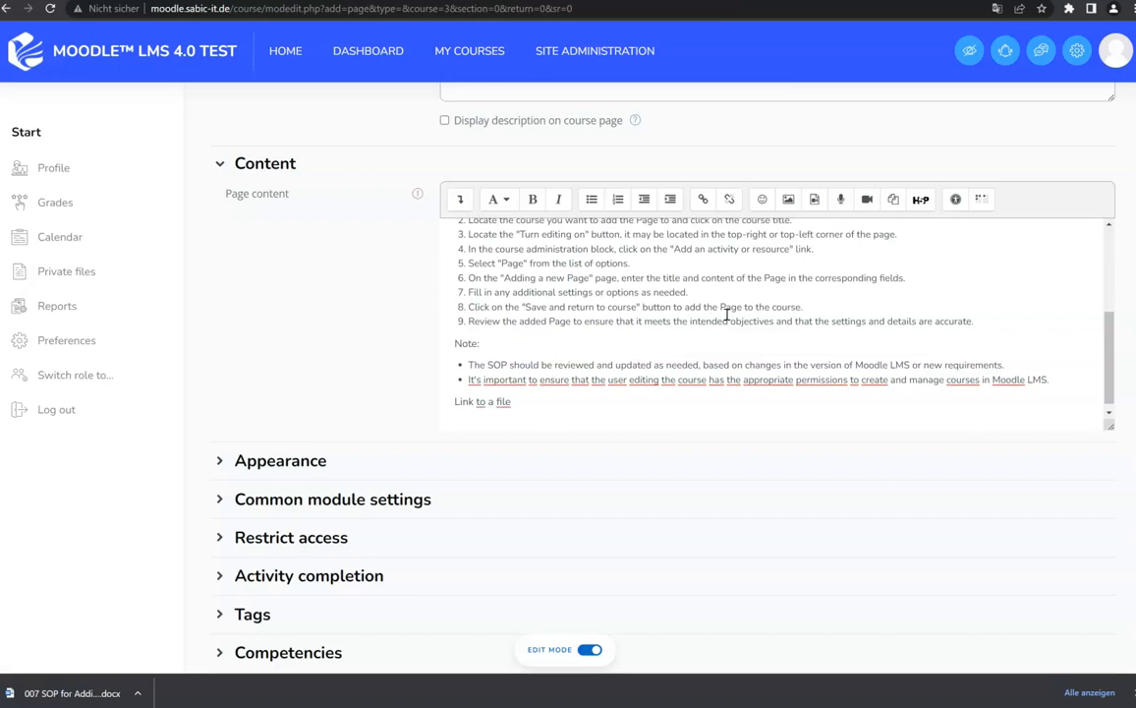
key(Return)
Link the "Link to a file" text to "007 SOP for Adding Content to a Course in Moodle LMS.docx" from the recent files.
key(shift+End)
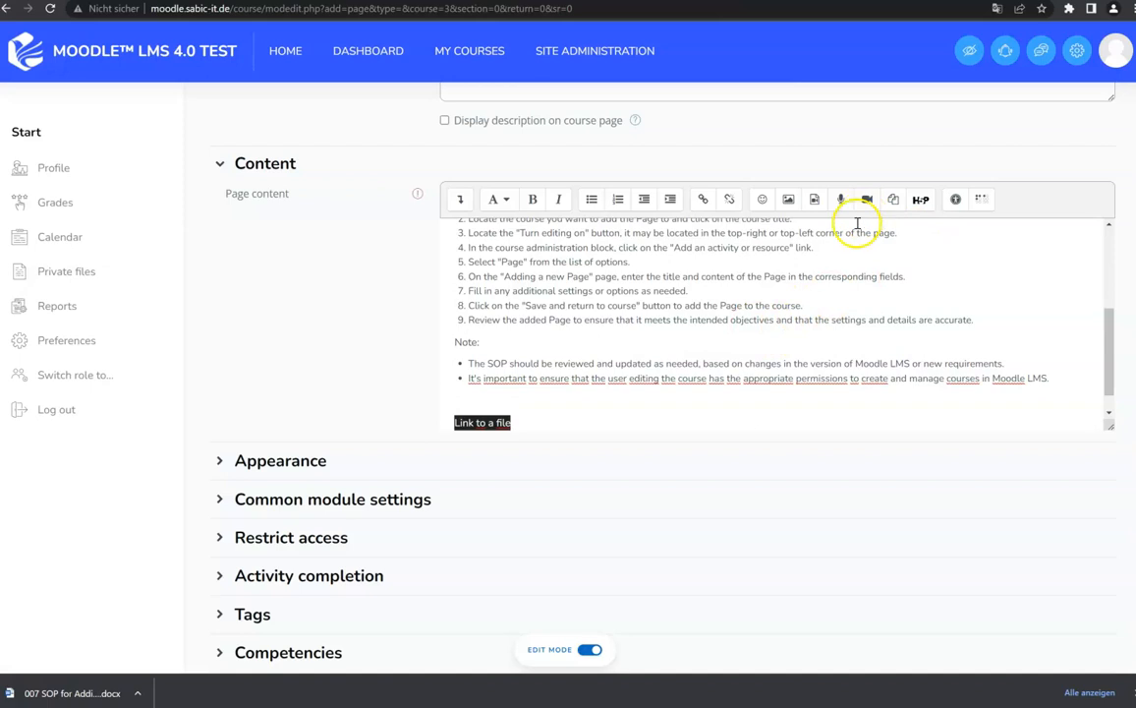
click(703, 198)
click(608, 373)
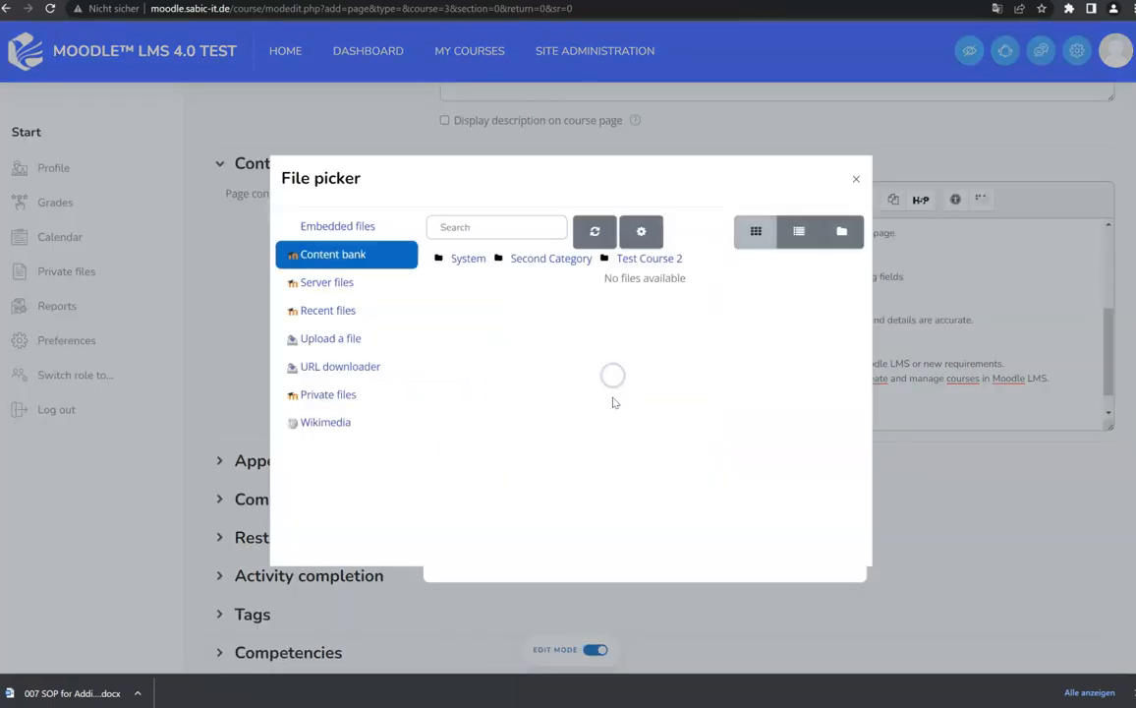
click(316, 226)
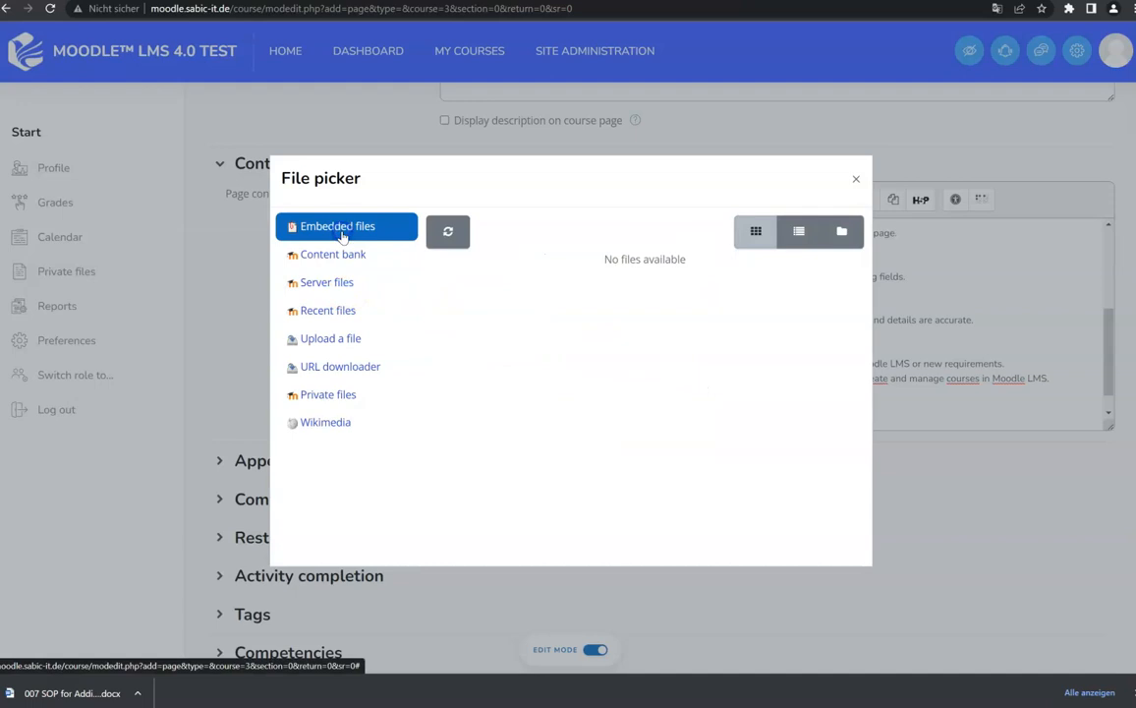
click(332, 315)
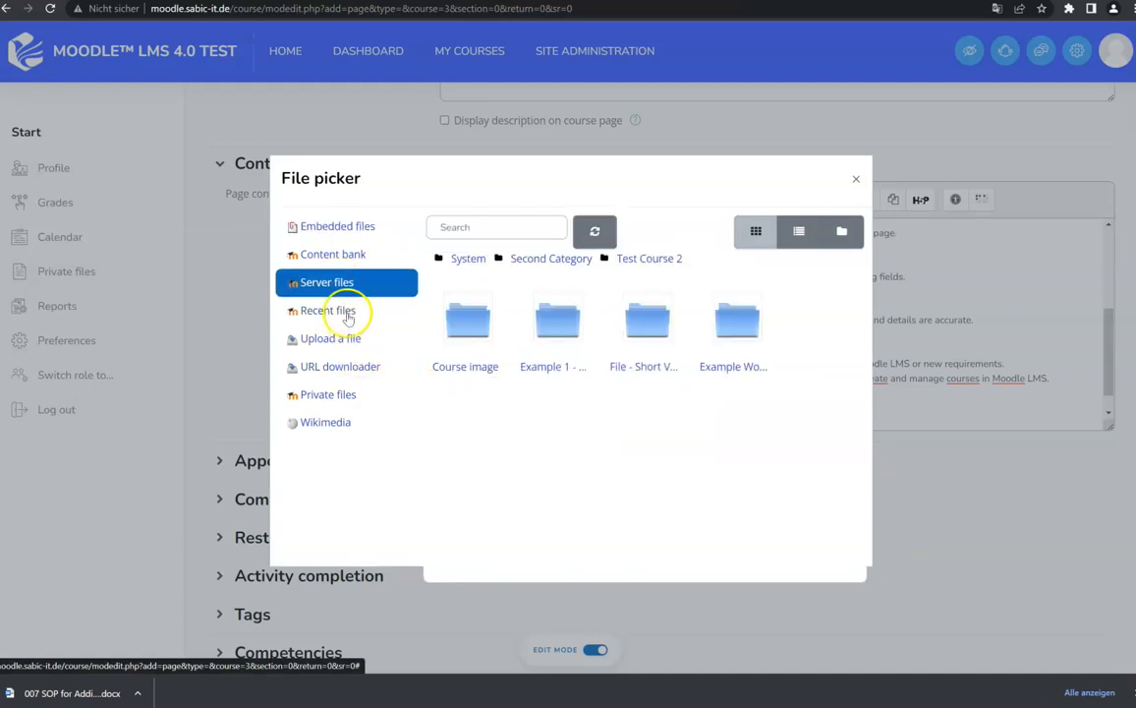
click(312, 255)
click(331, 309)
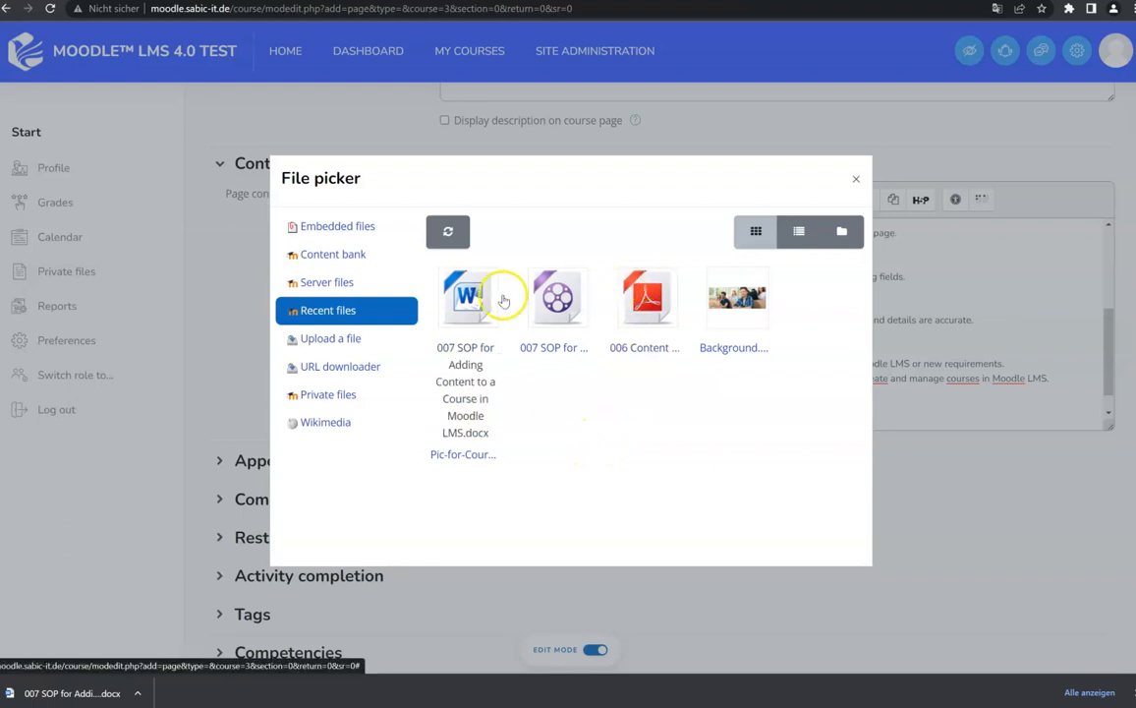
click(466, 298)
click(496, 405)
scroll(588, 329, down, 3)
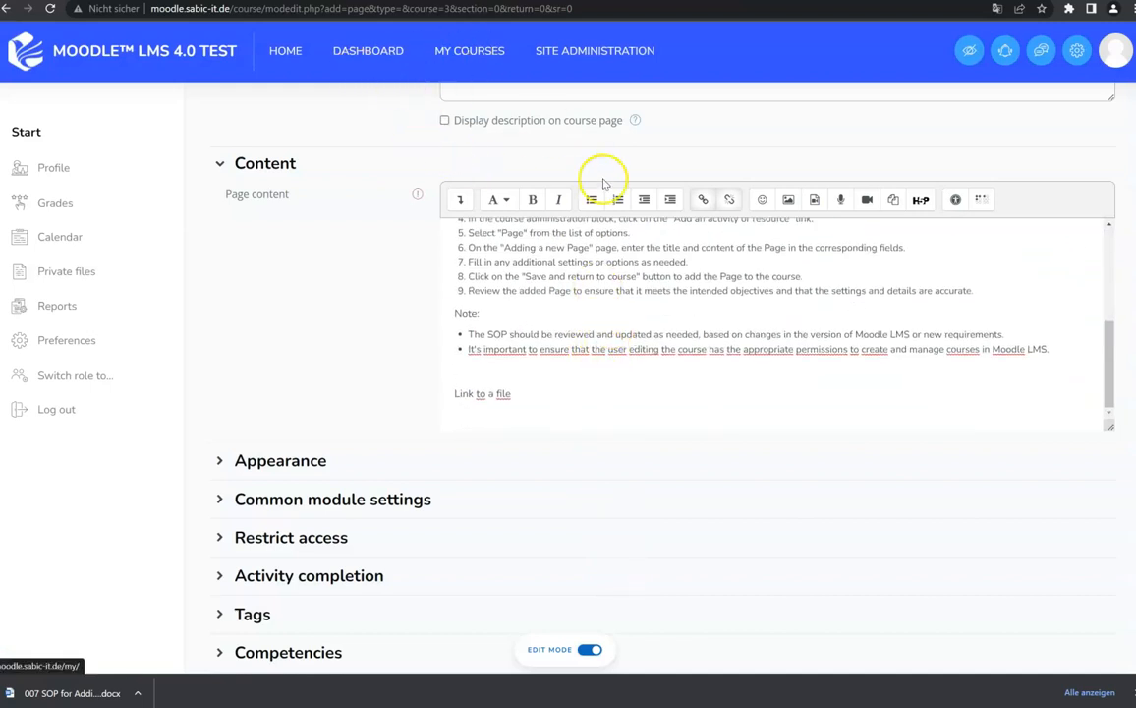
Open course TC2 in a new browser tab and copy the address of its "File - Short Video" resource.
scroll(602, 186, up, 5)
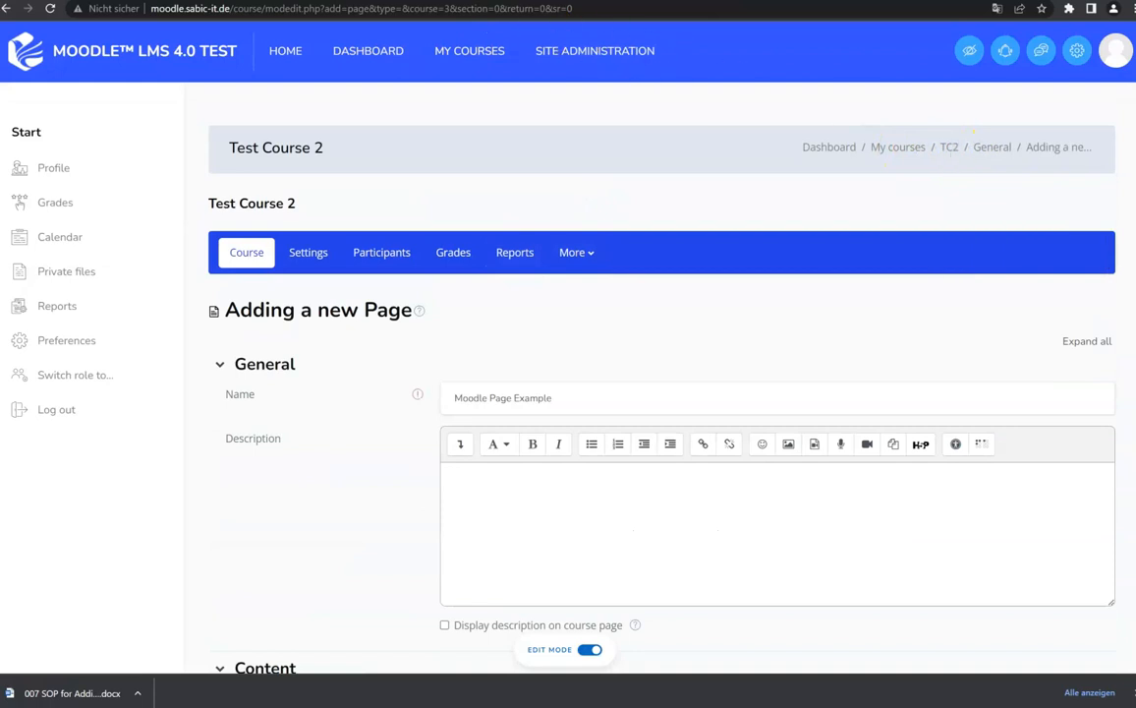
right_click(950, 146)
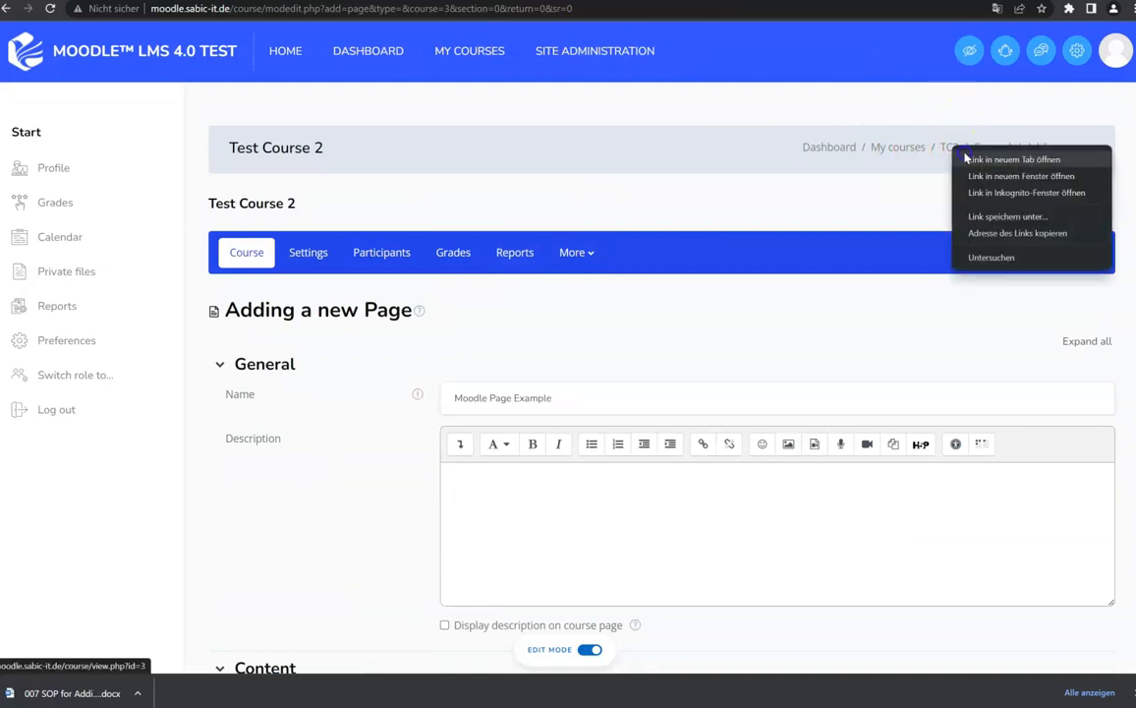
click(966, 159)
click(678, 1)
scroll(609, 398, down, 7)
scroll(576, 409, up, 3)
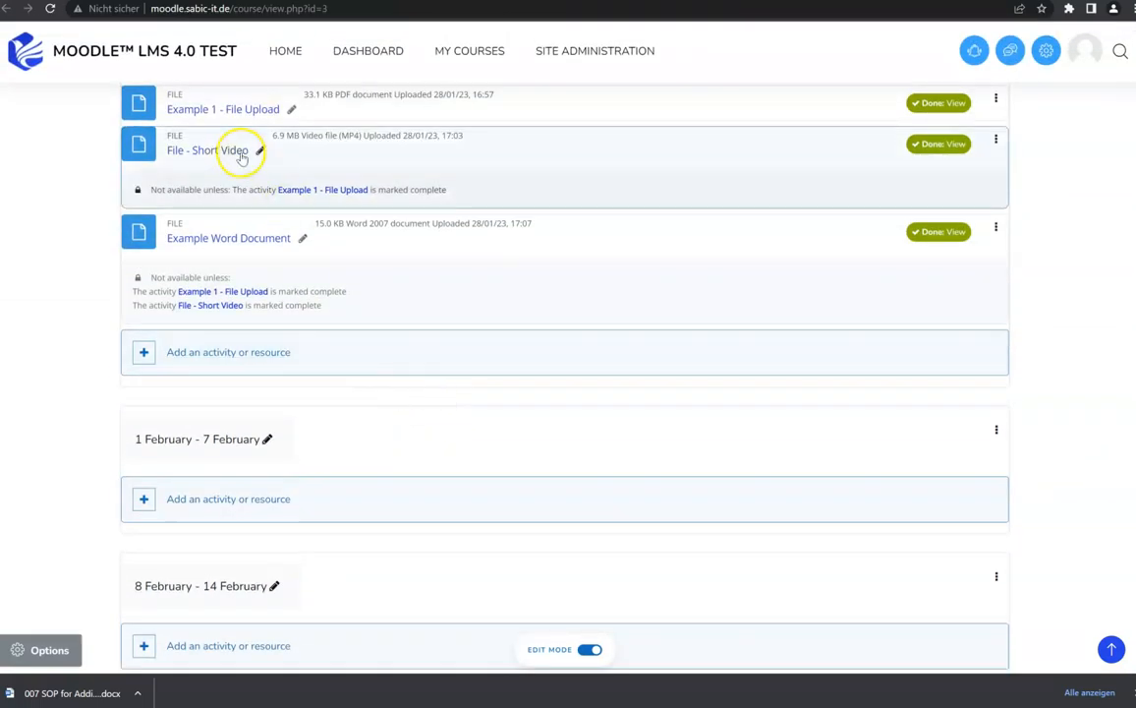
click(233, 153)
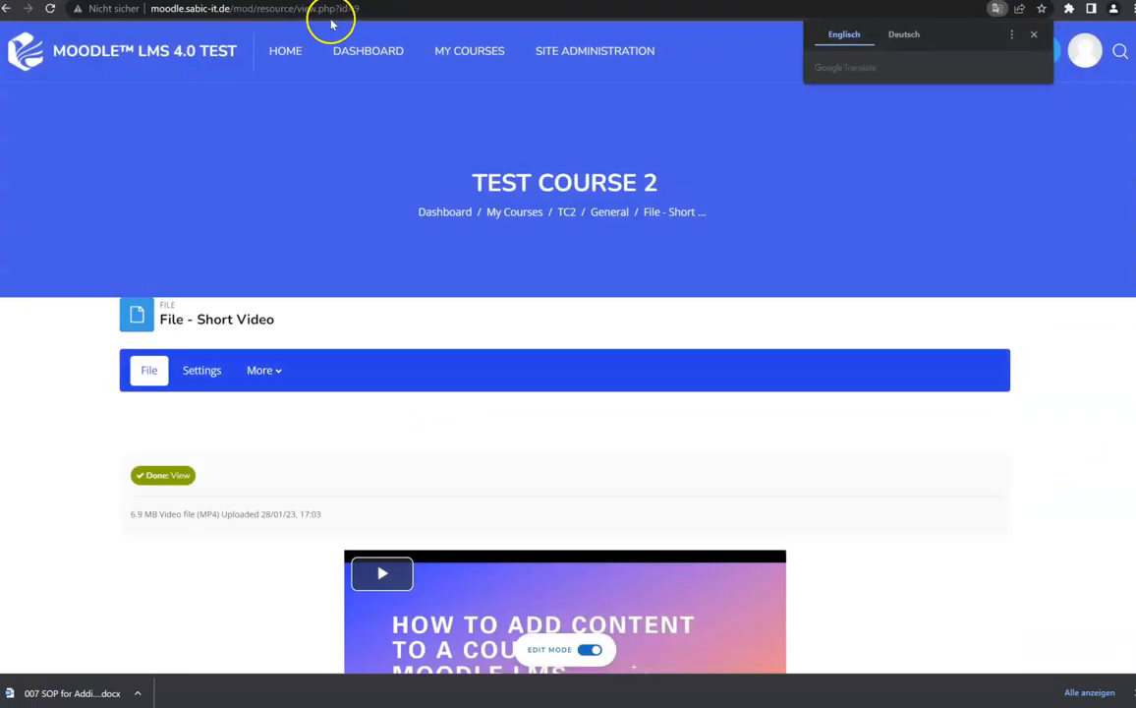
click(334, 9)
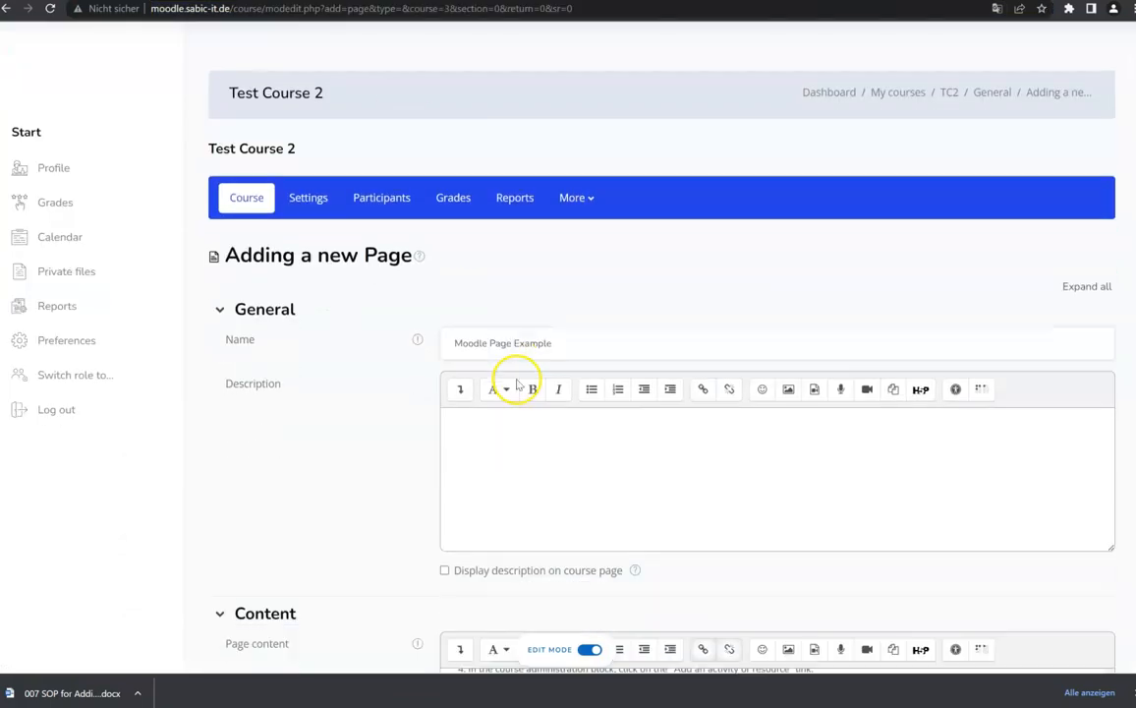
Add the line "Video link" below the file link in the page content and link it to the copied video address.
scroll(517, 384, down, 5)
click(593, 395)
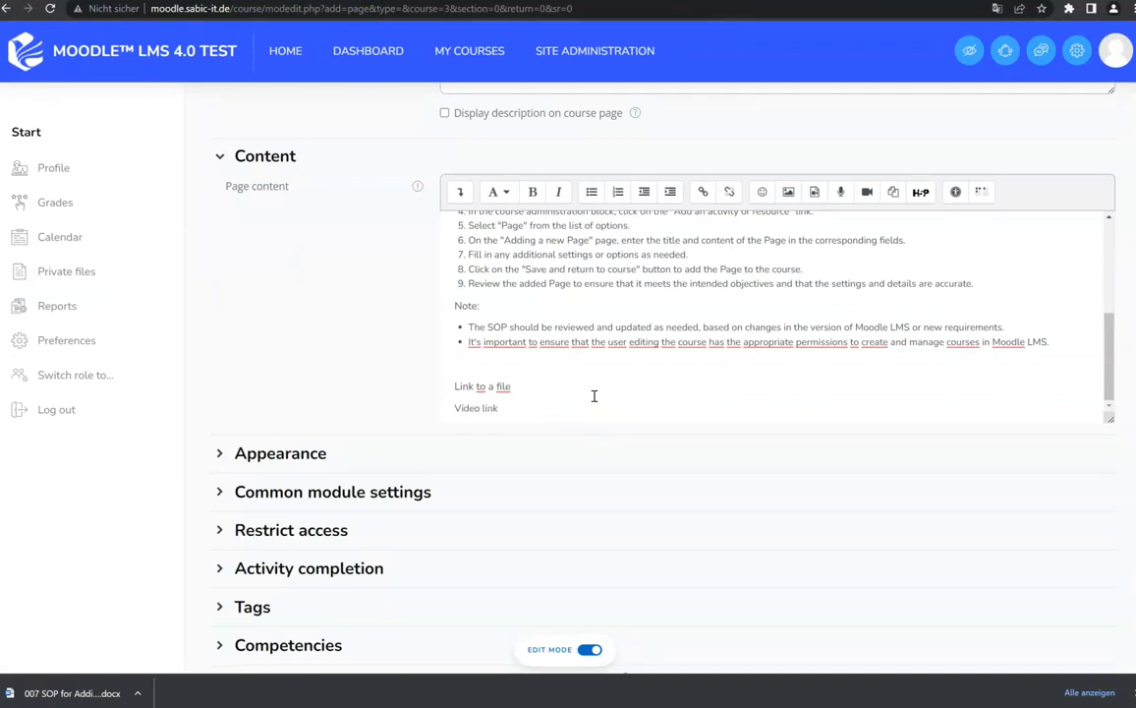
key(shift+Home)
click(703, 192)
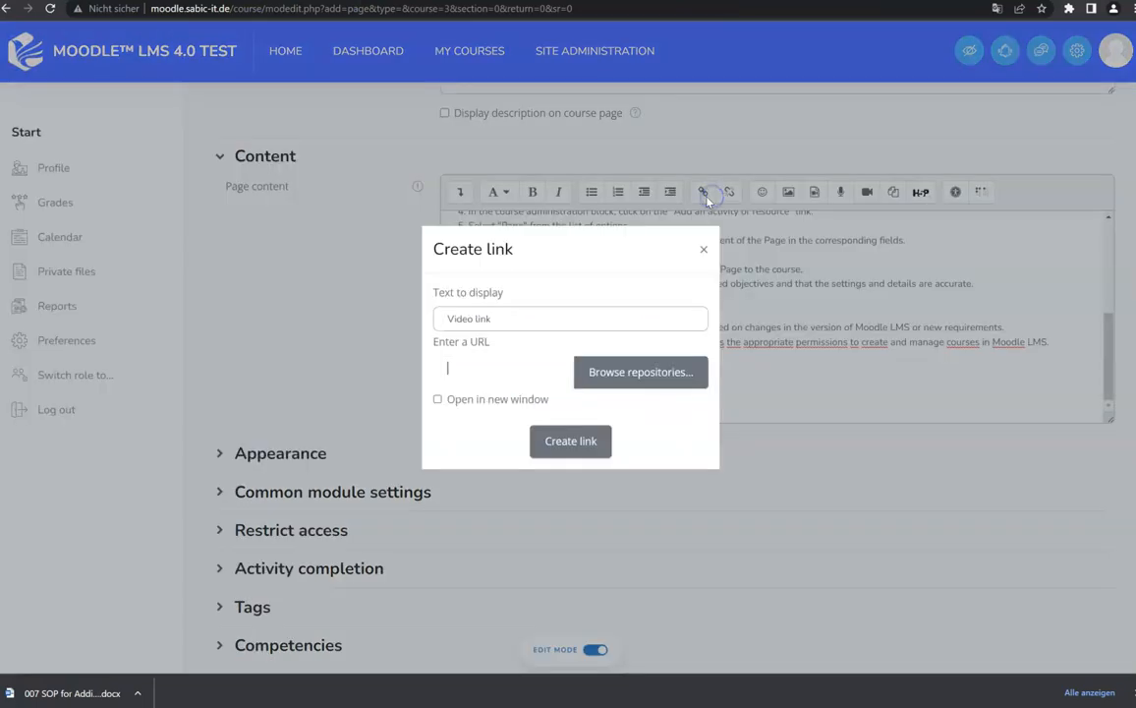
click(528, 368)
key(ctrl+v)
click(563, 442)
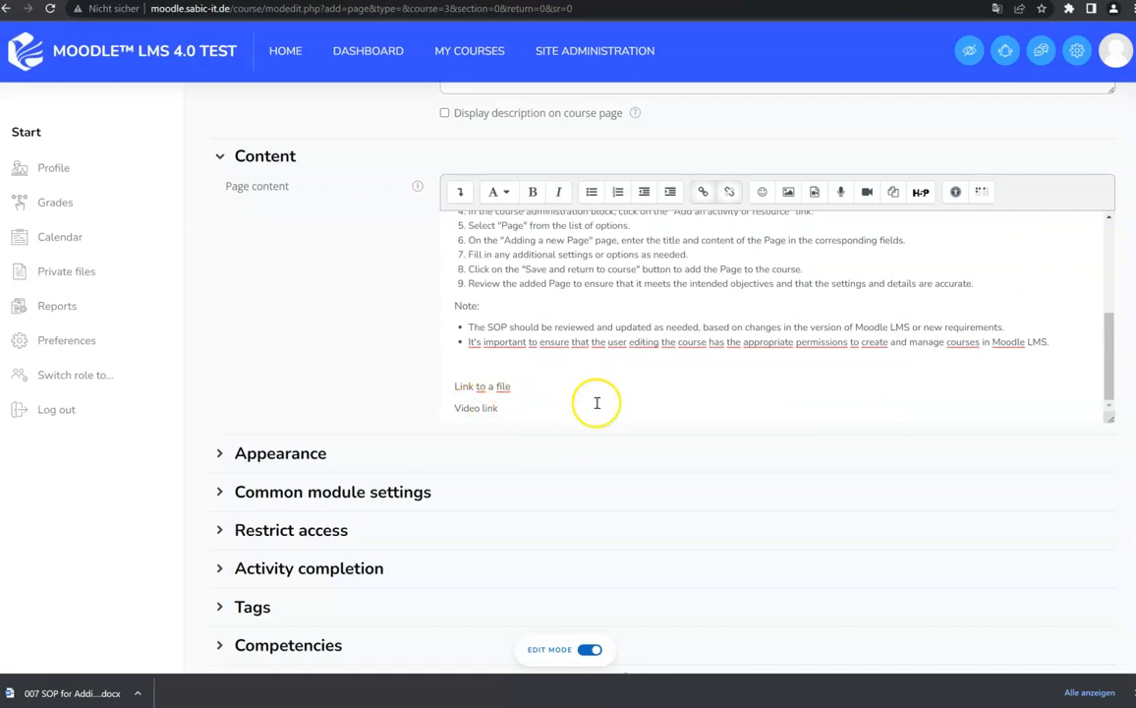
Embed the recent file "007 SOP for Adding Content to a Course in Moodle LMS.mp4" as a video on a new line below "Video link".
click(505, 388)
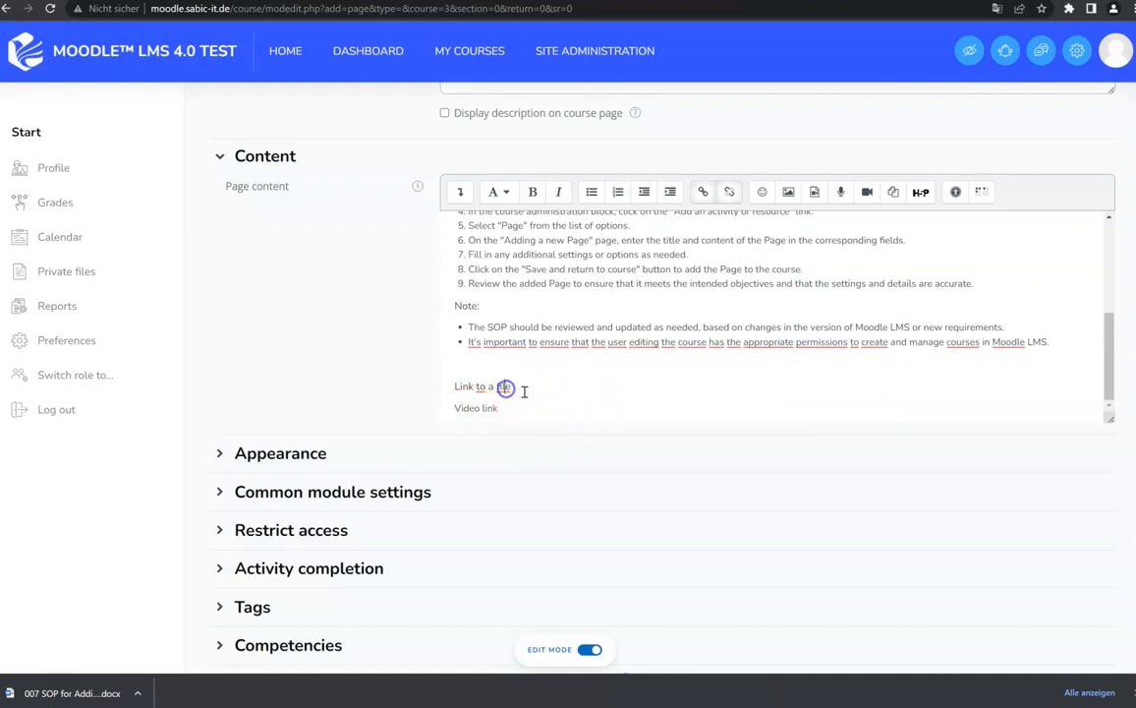
click(562, 429)
key(Return)
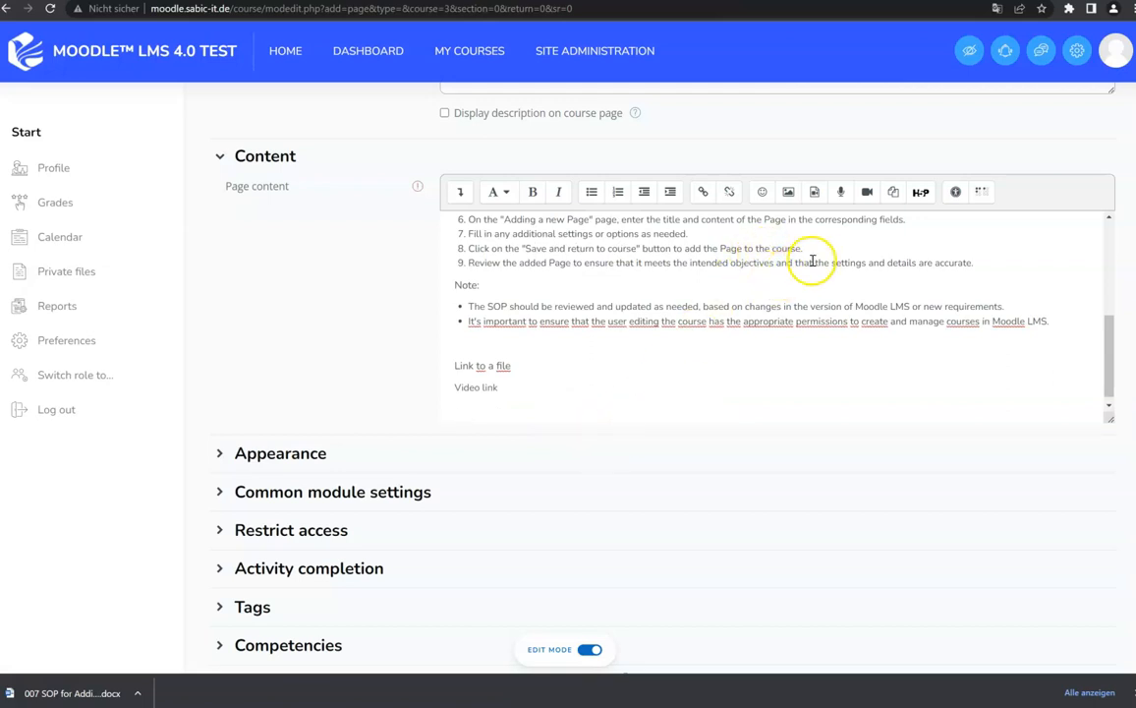
click(815, 191)
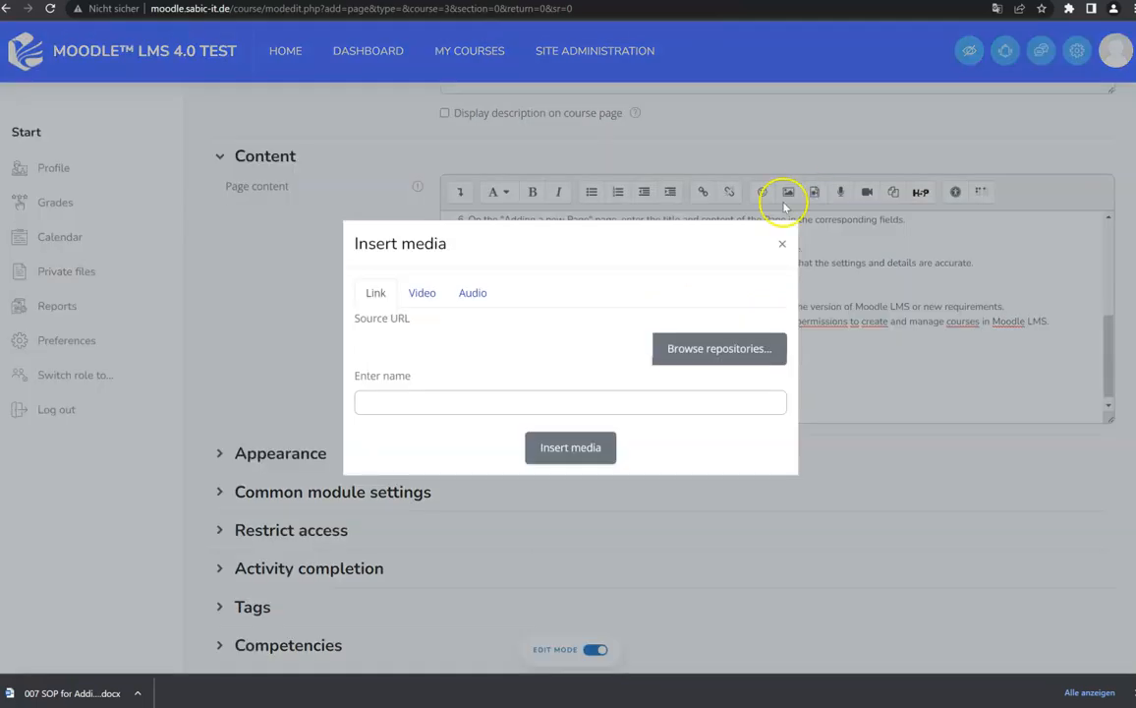
click(423, 293)
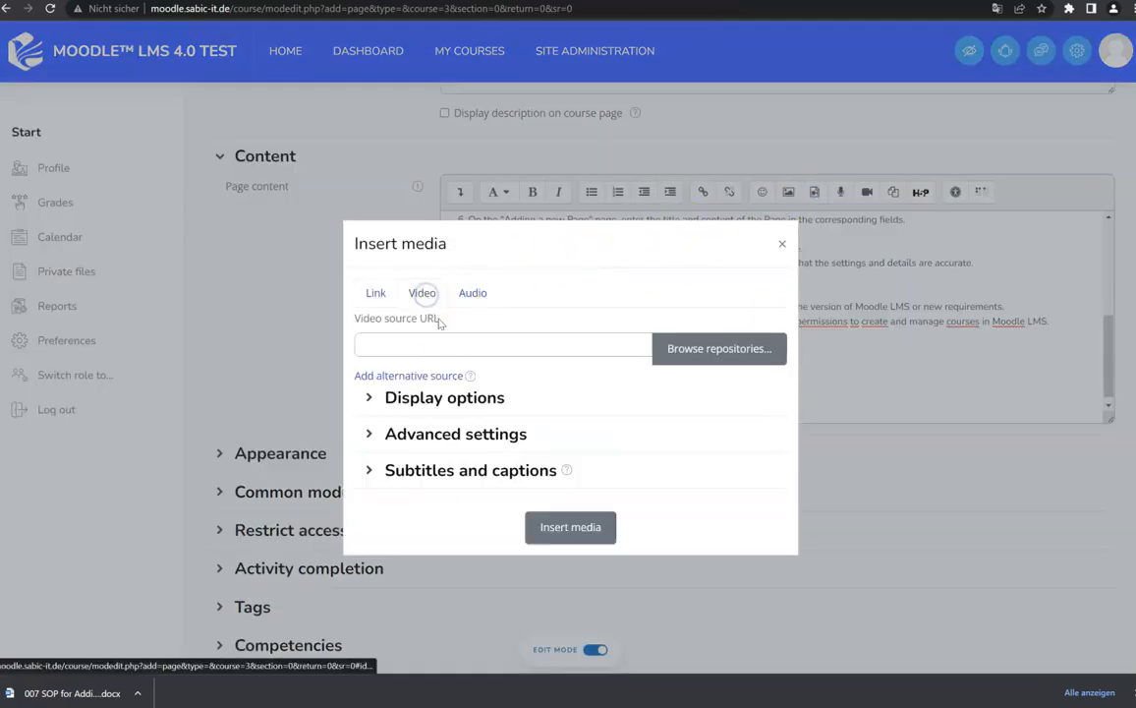
click(711, 347)
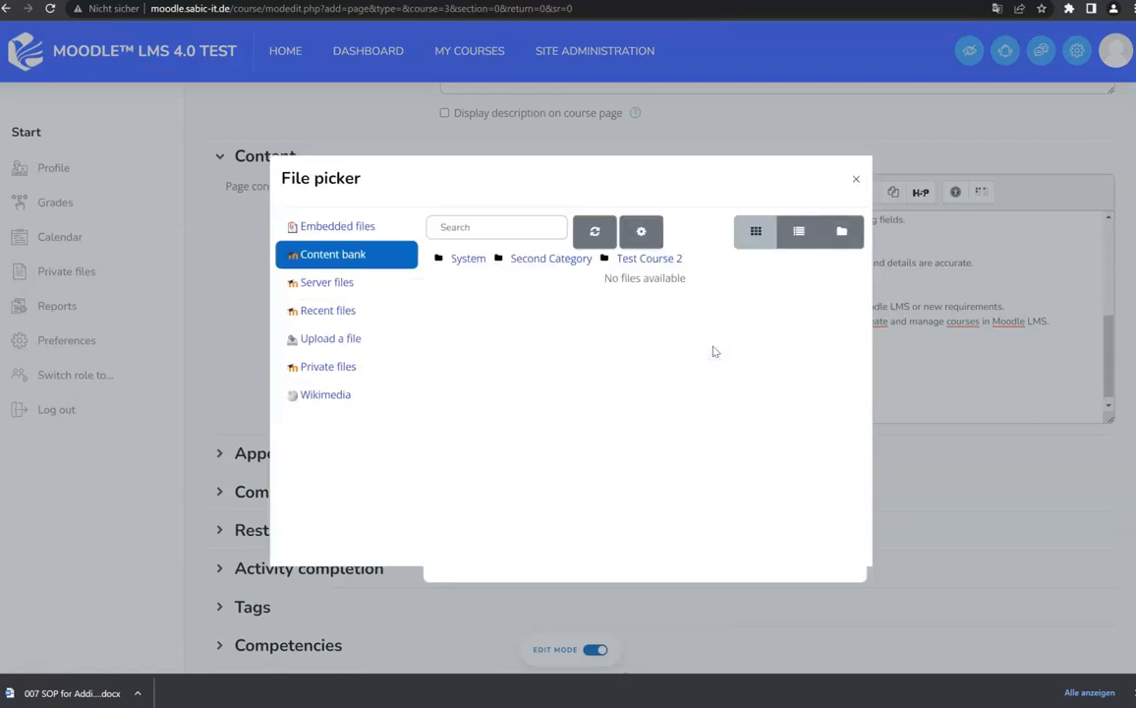
click(352, 282)
click(350, 315)
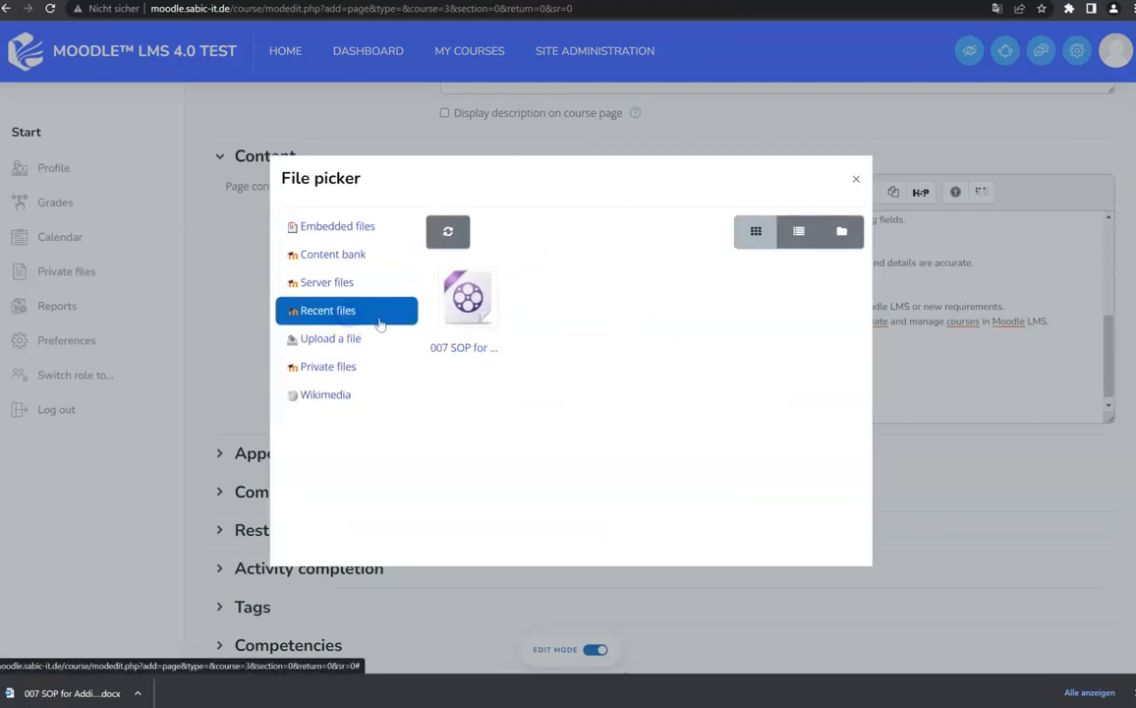
click(468, 296)
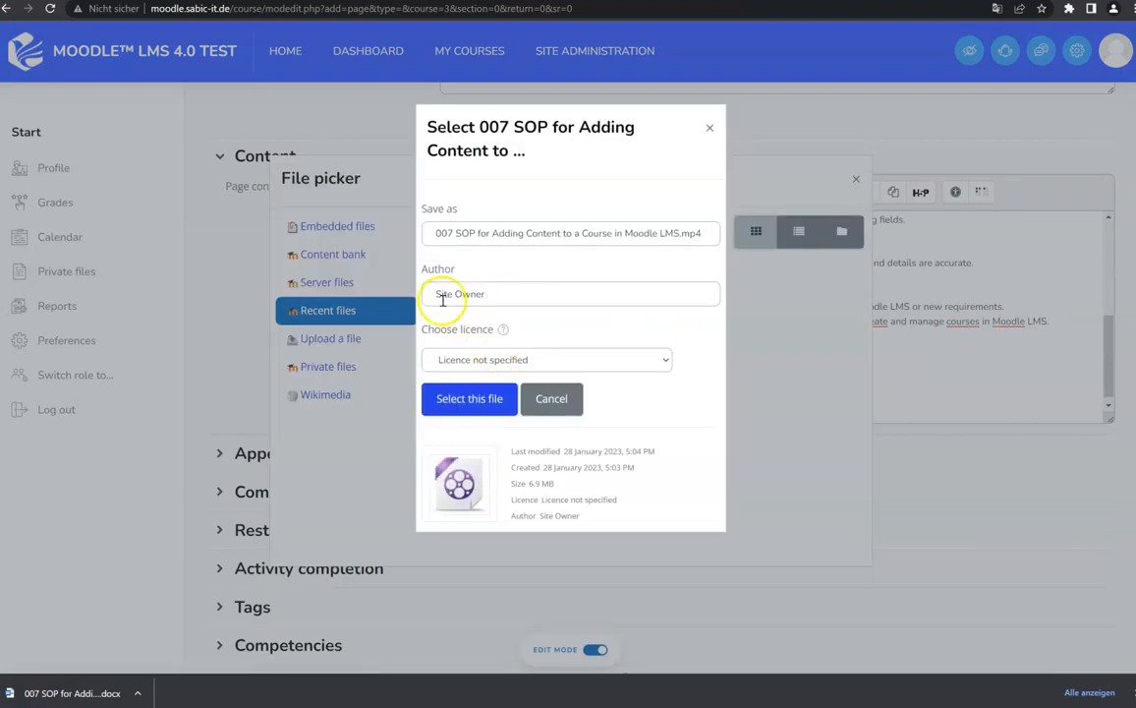
click(468, 398)
click(587, 531)
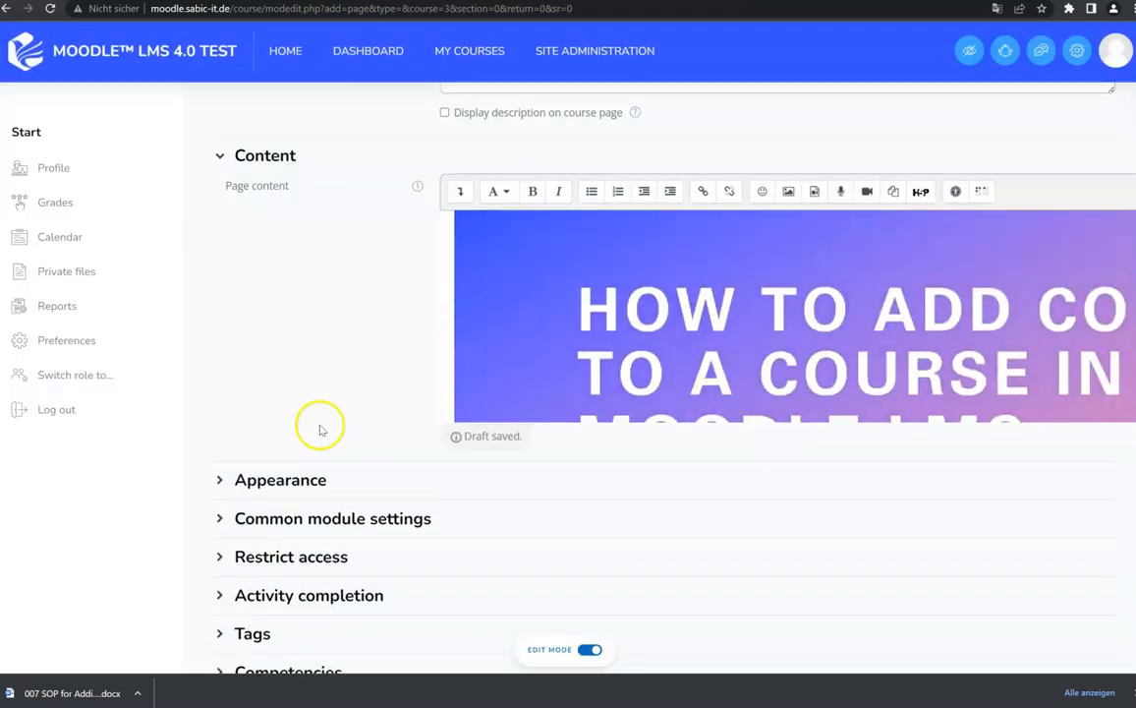
Review the page's appearance options and its common module settings, including the availability choices.
scroll(320, 429, down, 1)
click(299, 388)
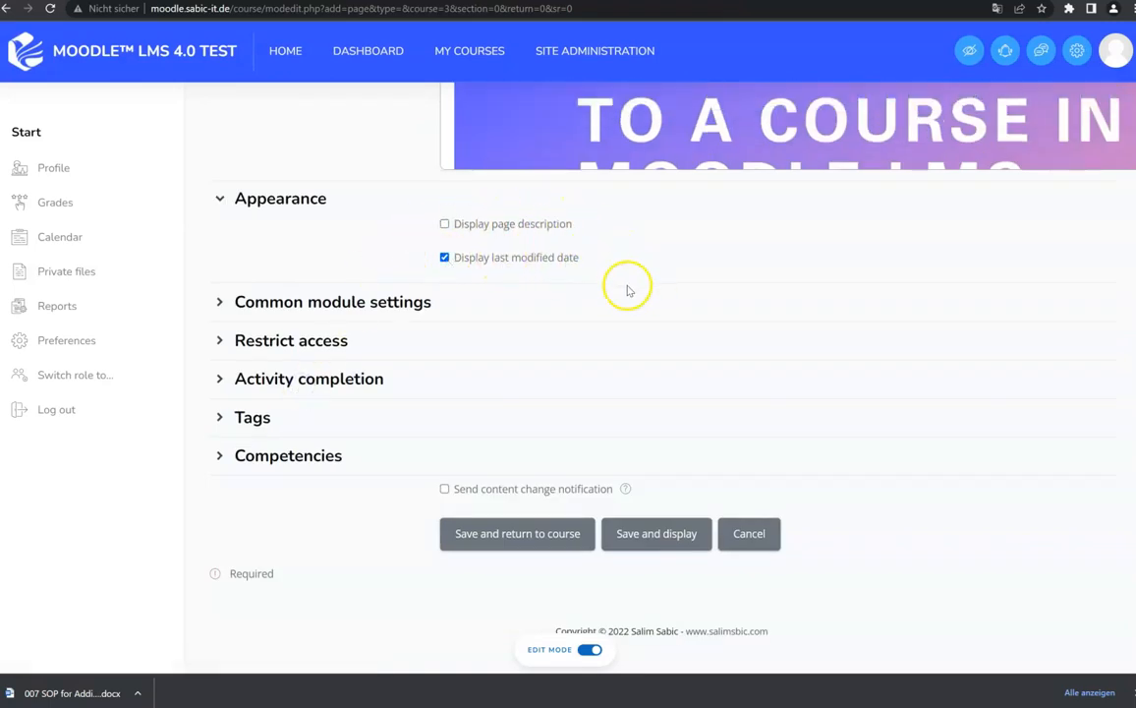
click(327, 303)
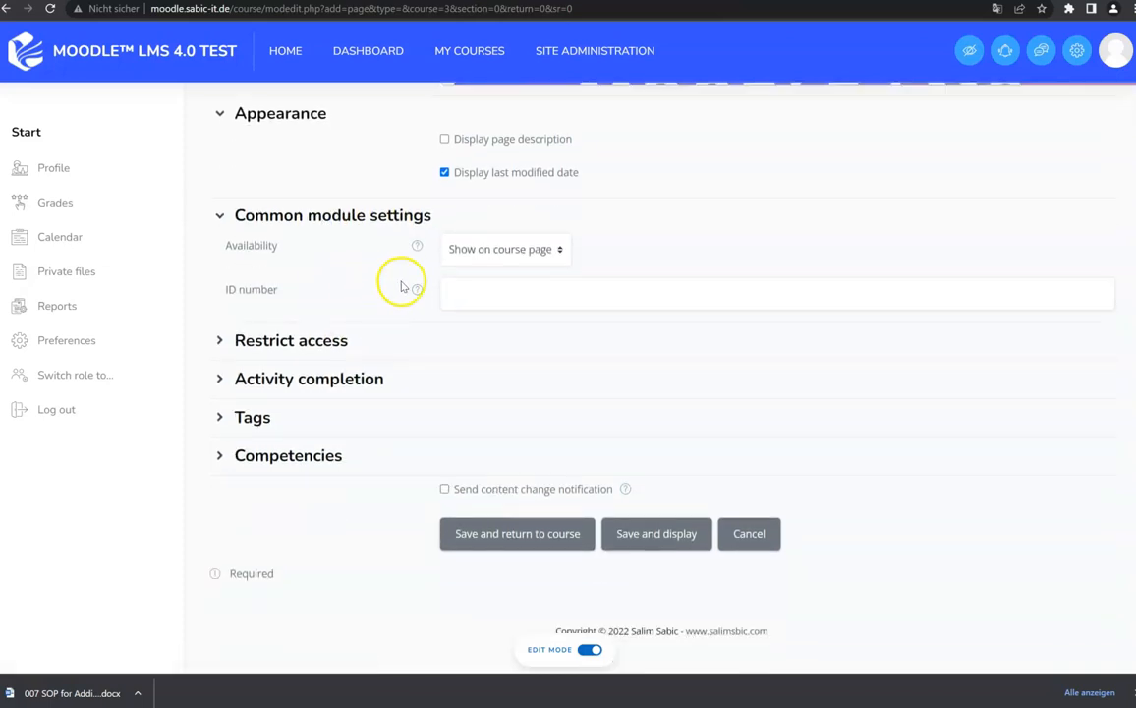
click(539, 248)
click(538, 247)
Restrict access to the page with an activity completion condition requiring "Example Word Document" to be marked complete.
click(332, 338)
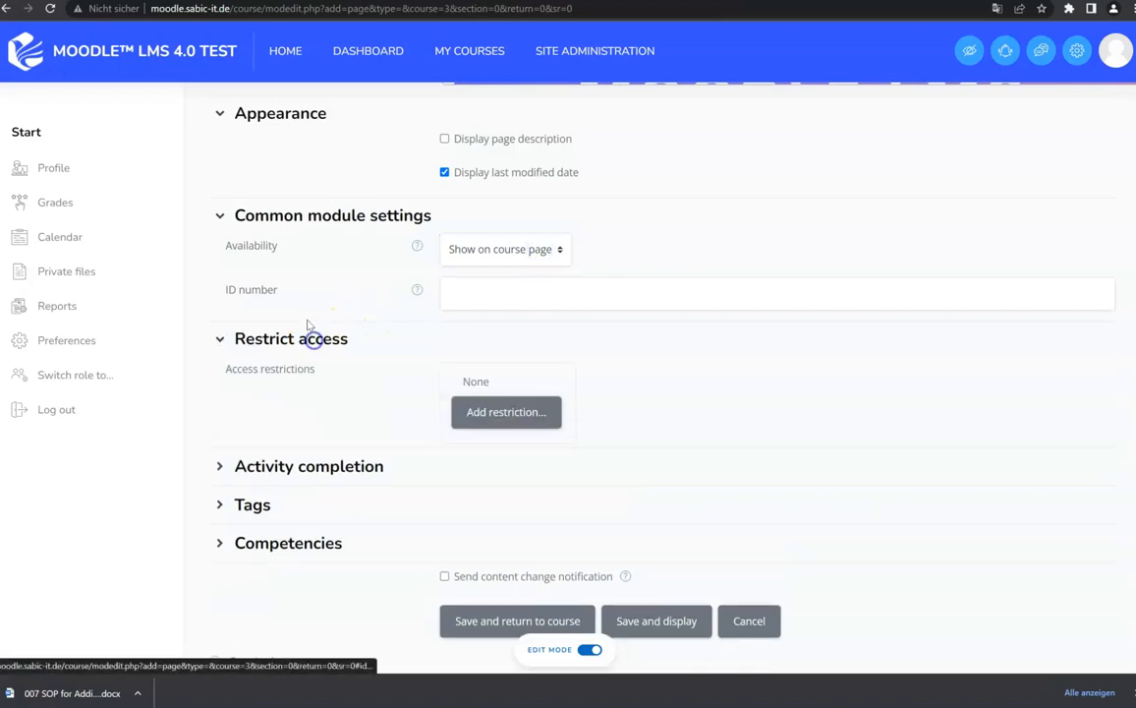
scroll(413, 311, down, 1)
click(504, 318)
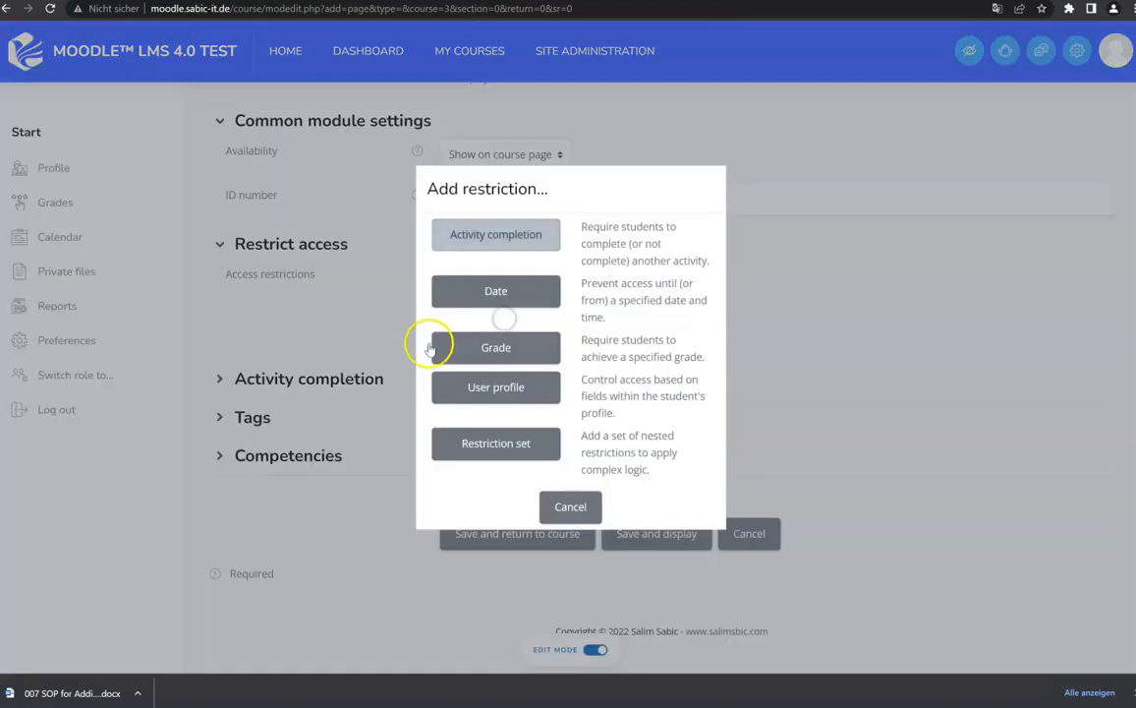
click(535, 246)
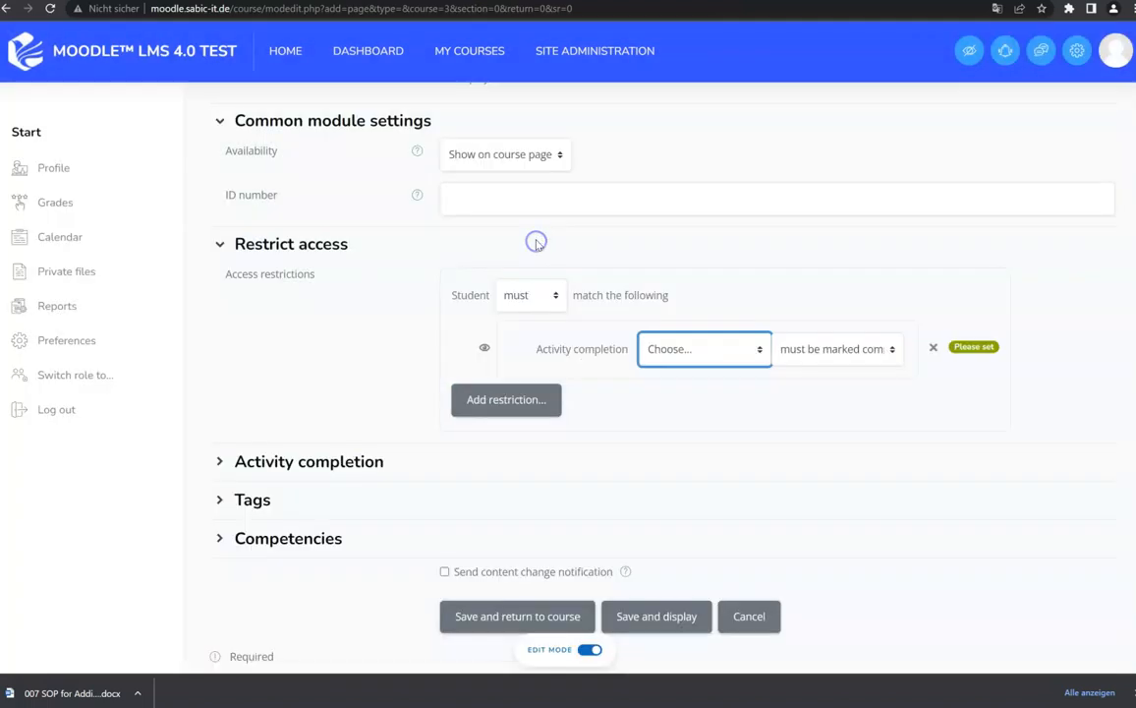
click(668, 353)
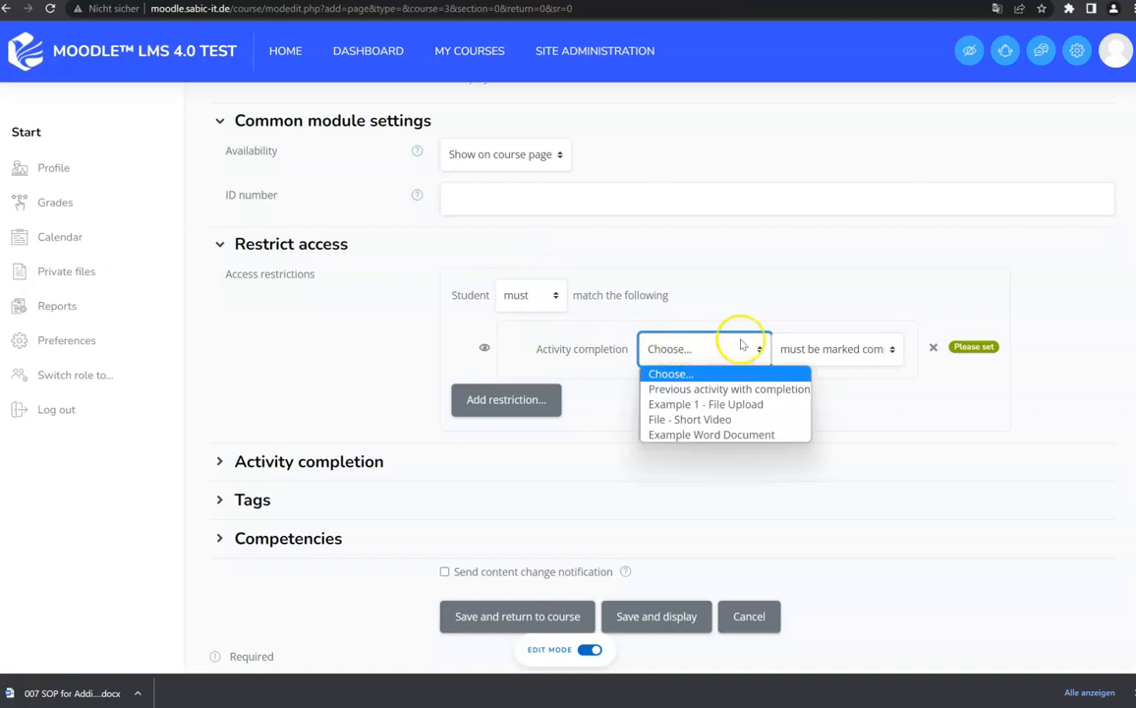
click(743, 434)
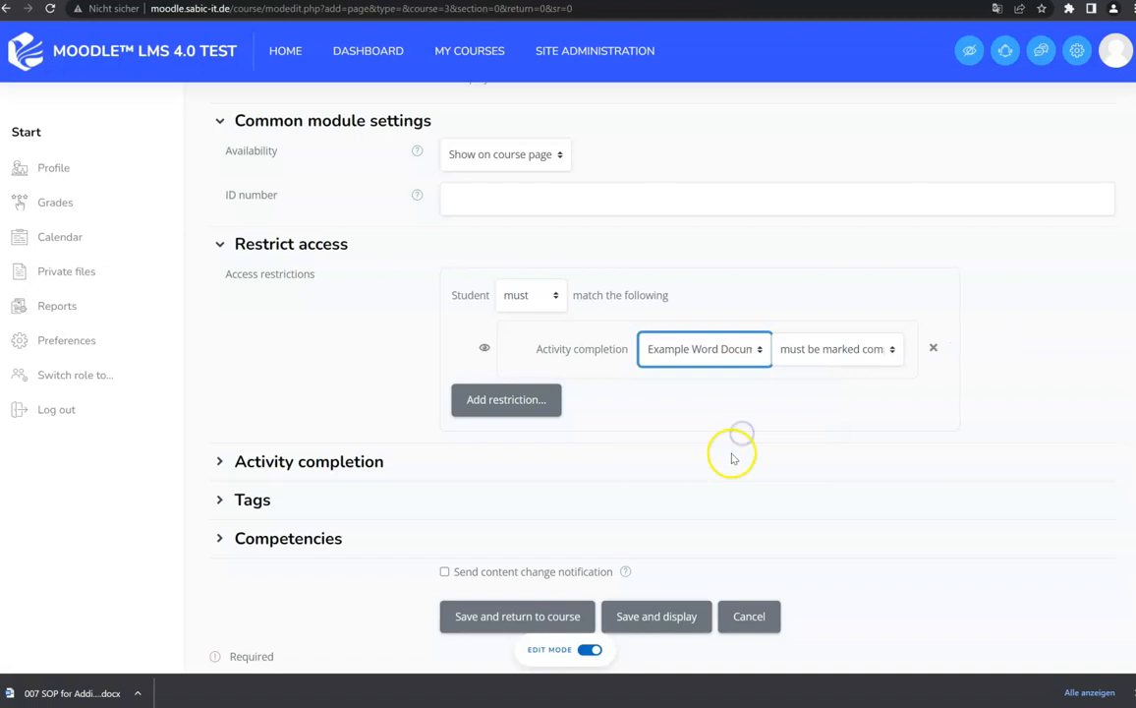
Set completion tracking to "Show activity as complete when conditions are met", and save the page, returning to the course.
scroll(333, 371, down, 1)
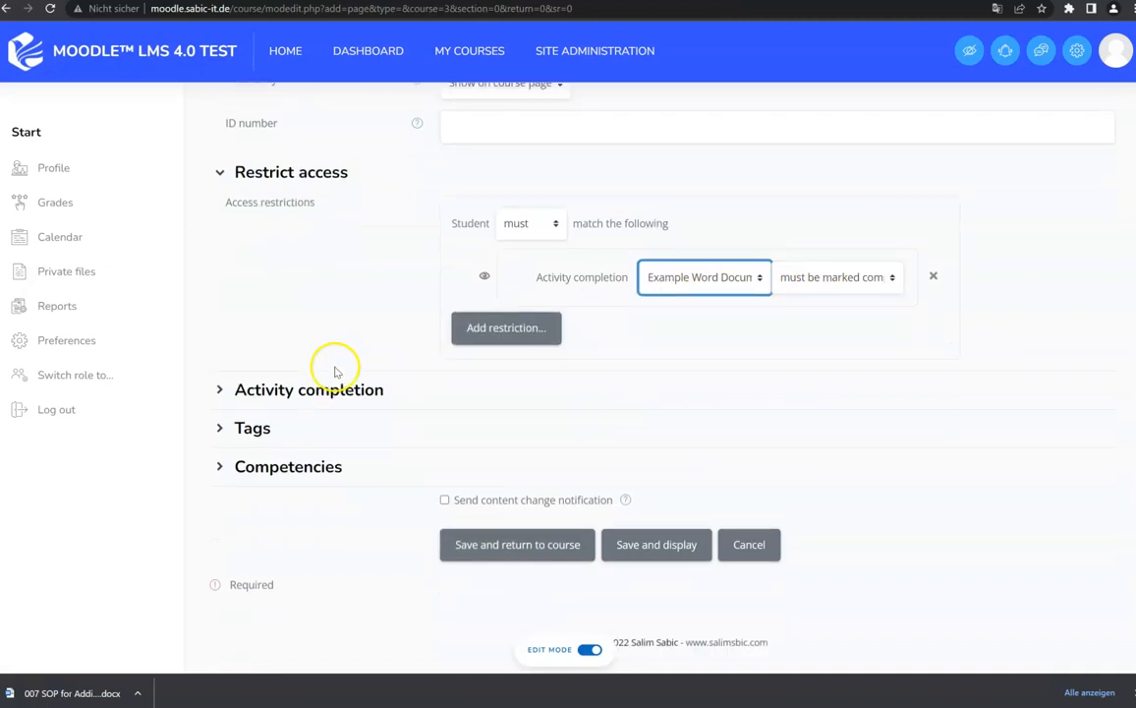
click(241, 373)
scroll(510, 341, down, 1)
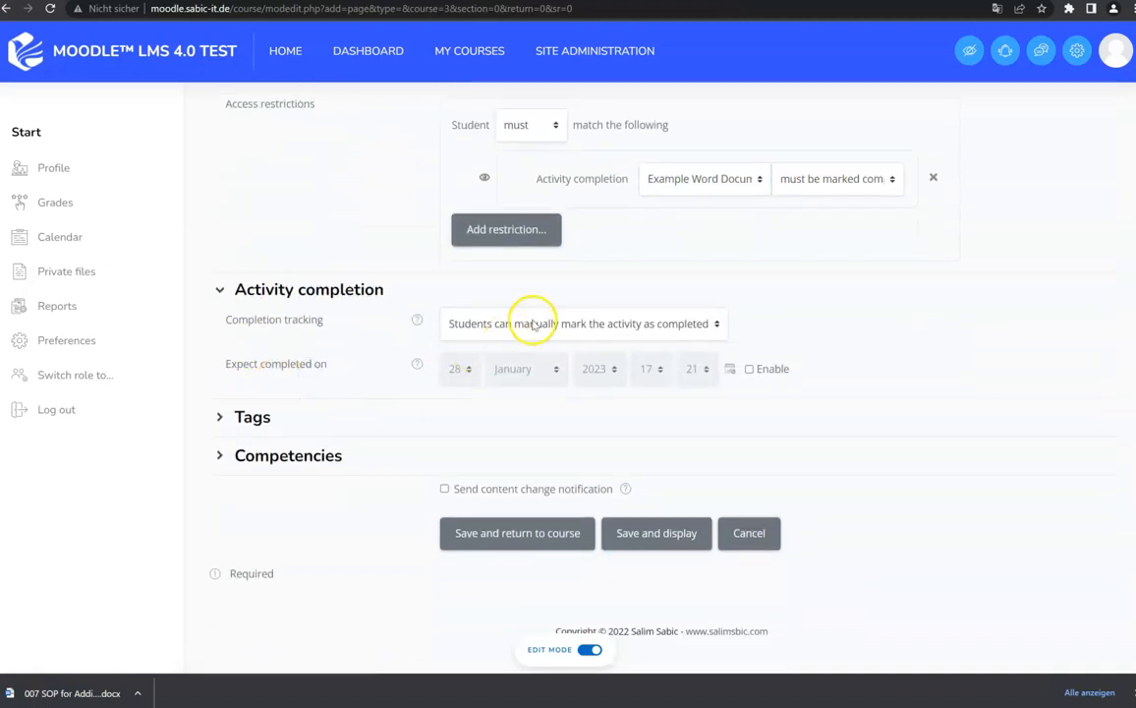
click(531, 324)
click(519, 381)
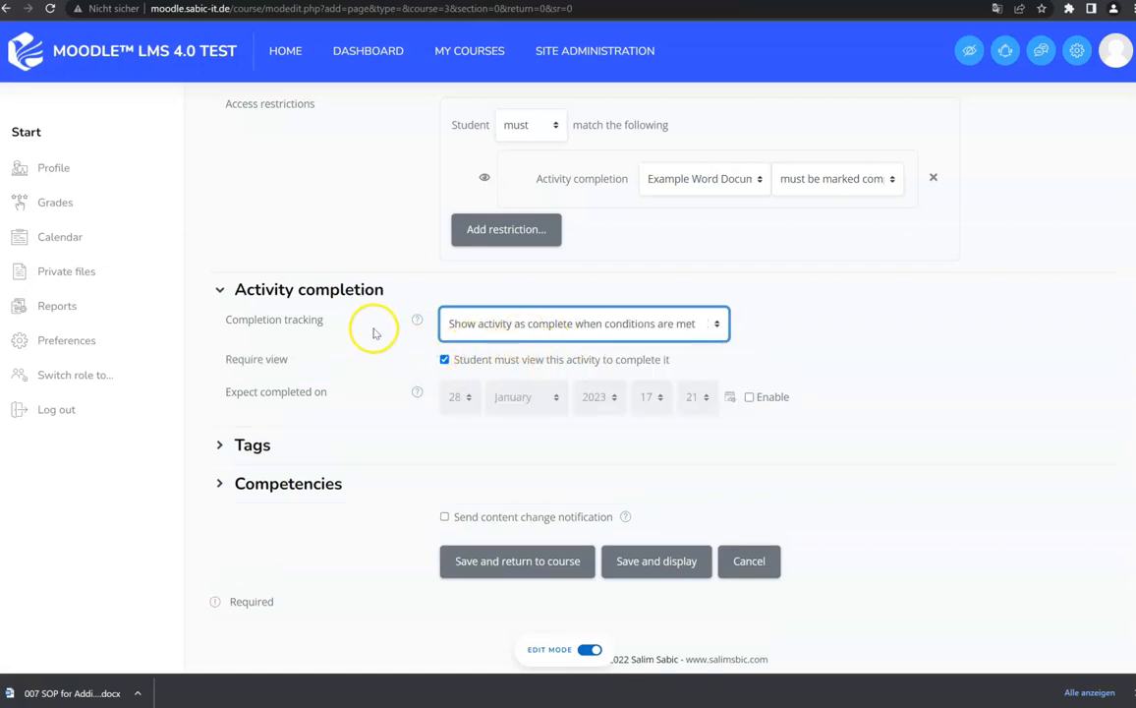
click(563, 558)
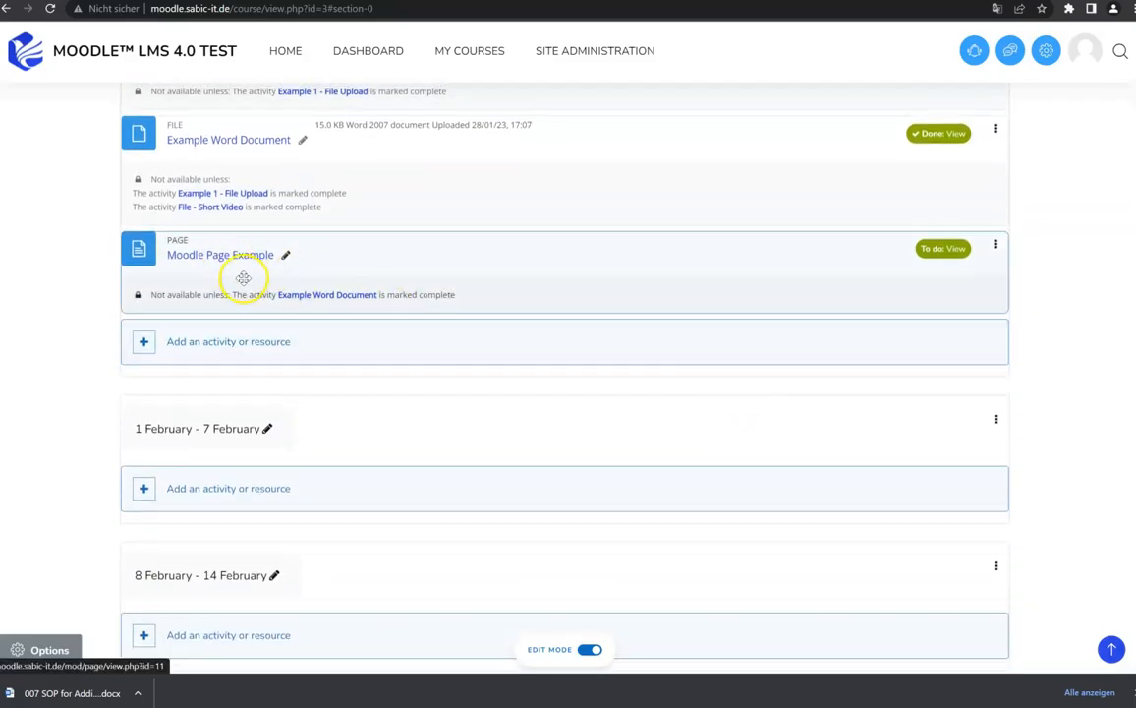
Turn off edit mode in the course and open the "Moodle Page Example" page.
scroll(241, 279, up, 8)
click(172, 341)
scroll(139, 438, down, 4)
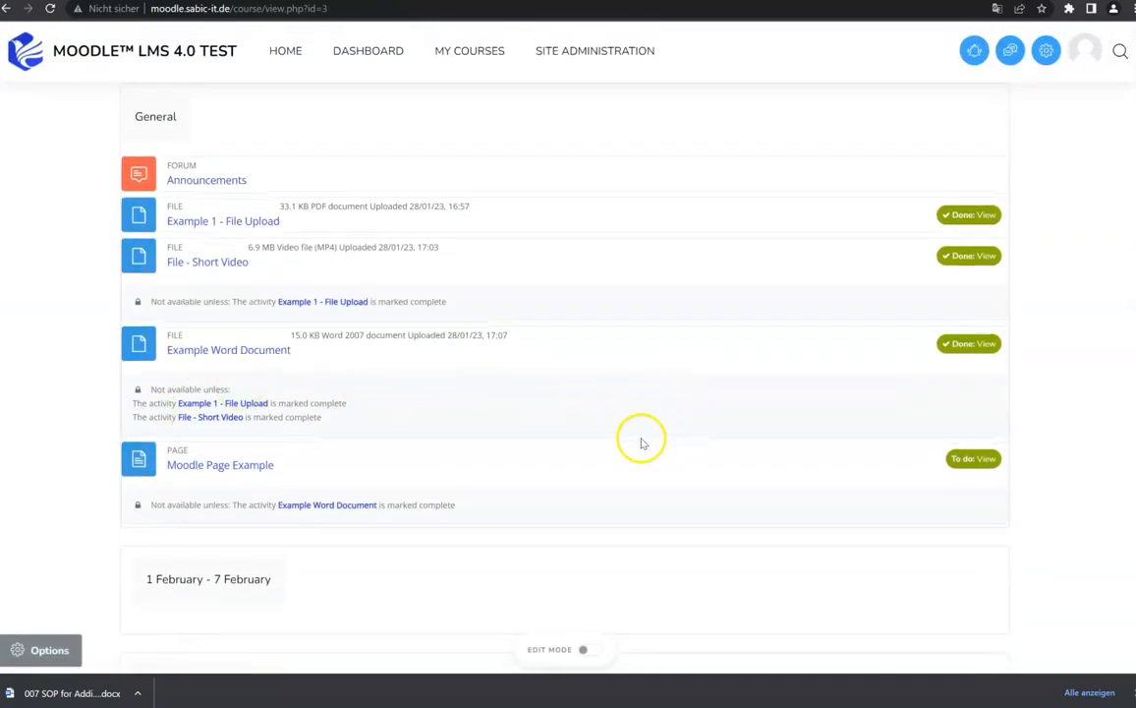
click(241, 466)
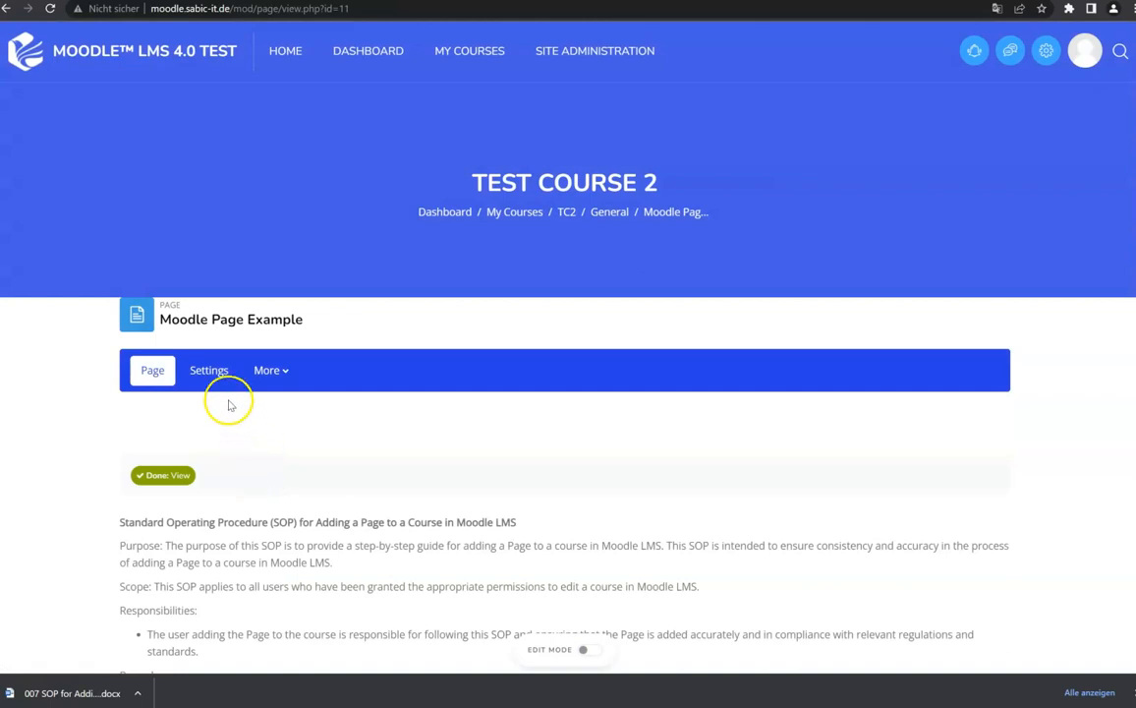
Test the "Link to a file" and "Video link" links at the end of the page content, and return to the page.
scroll(228, 404, down, 3)
scroll(385, 236, down, 4)
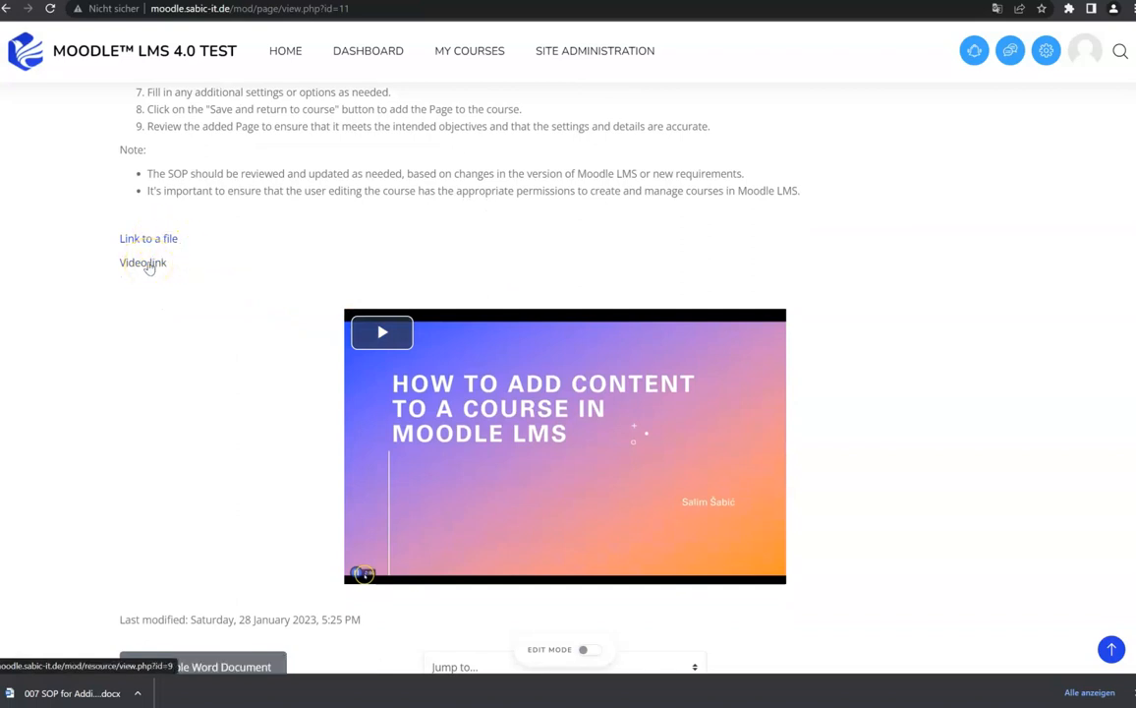
click(156, 243)
click(151, 267)
scroll(409, 298, down, 4)
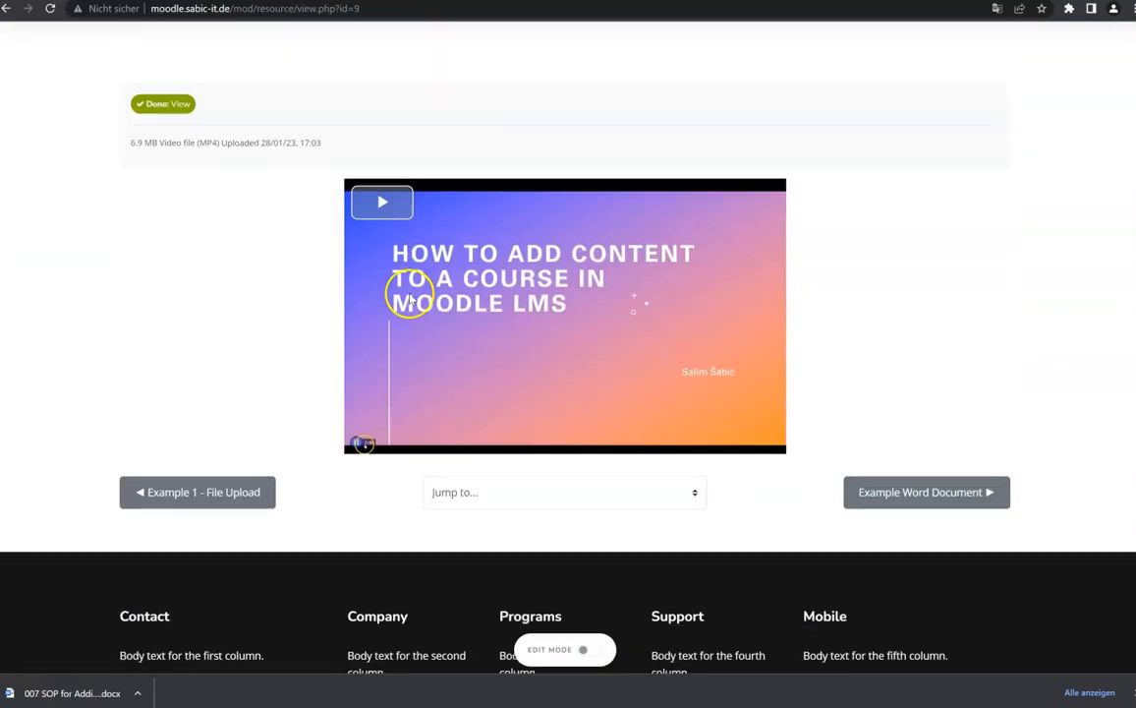
scroll(409, 298, up, 2)
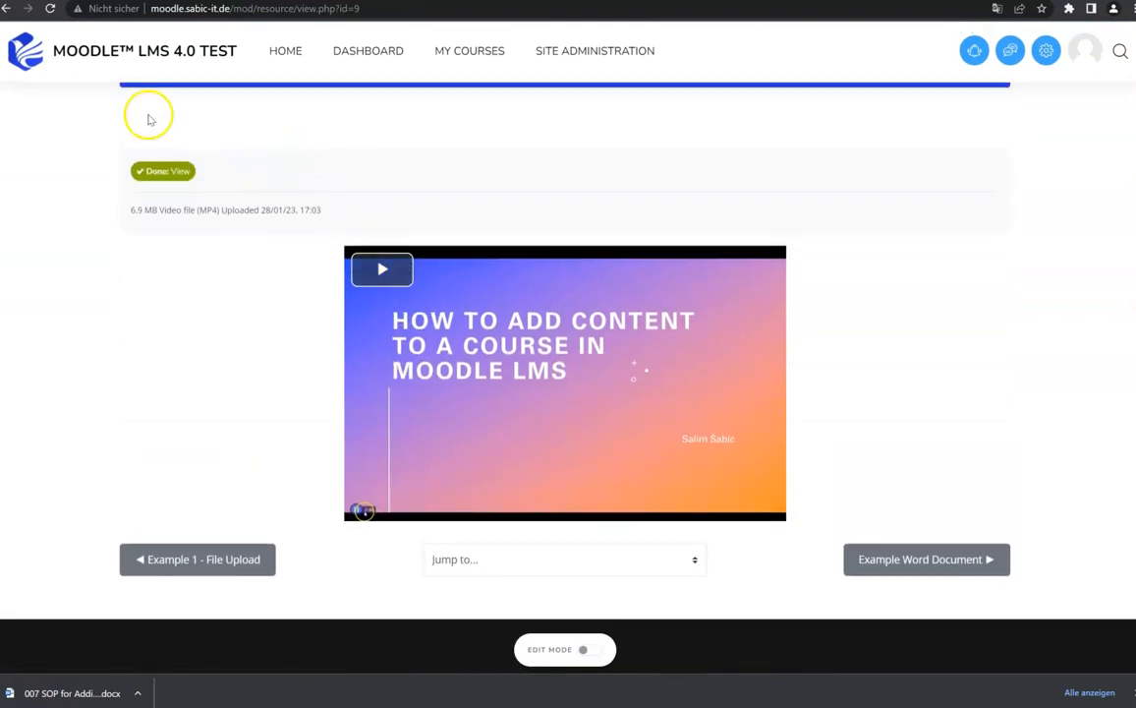
click(6, 8)
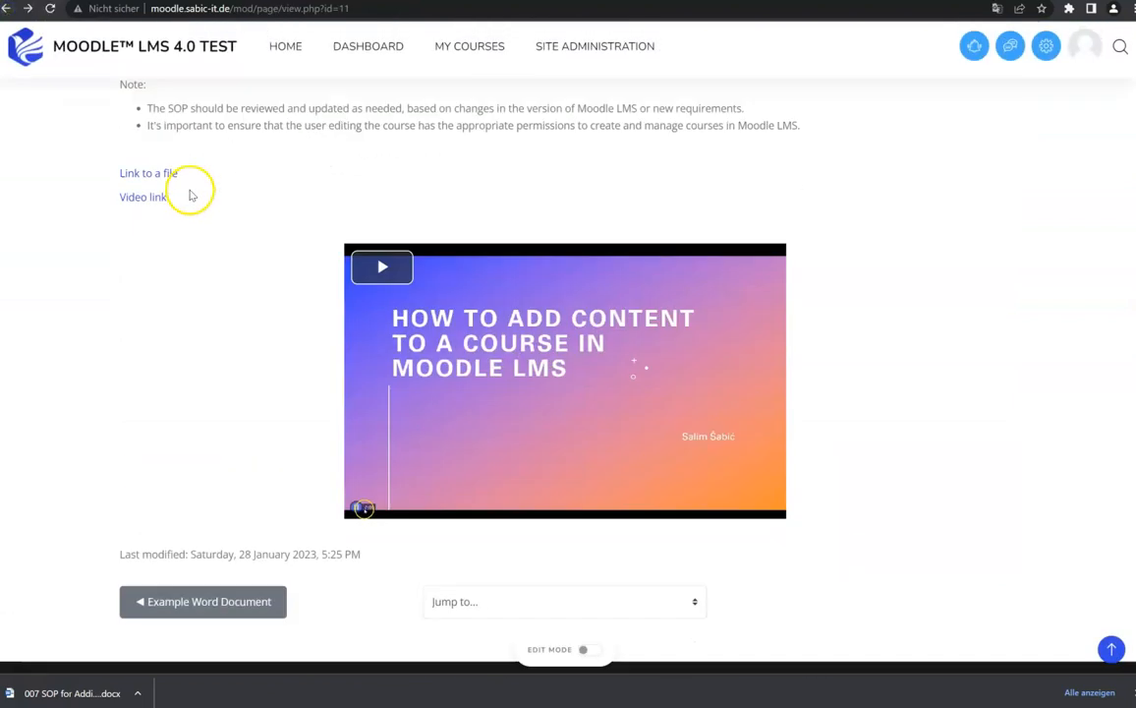
Check the embedded video on the page, and go back to course TC2 to review the General section's completion statuses.
scroll(591, 256, down, 3)
scroll(629, 216, up, 4)
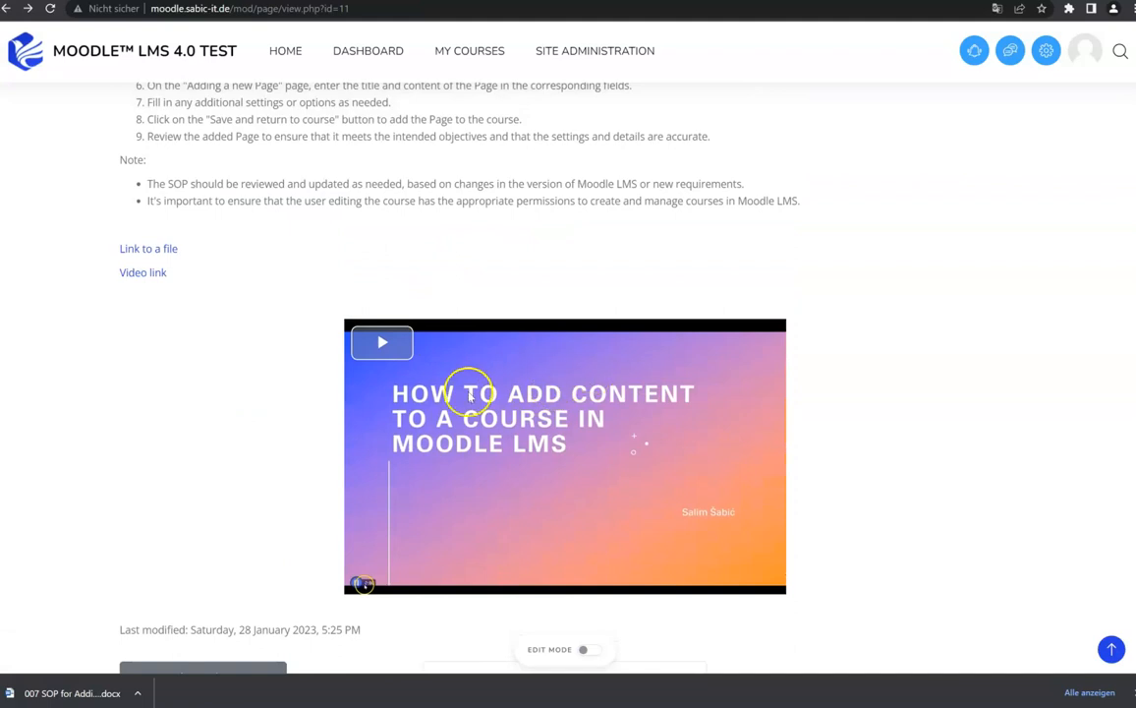
scroll(579, 427, down, 1)
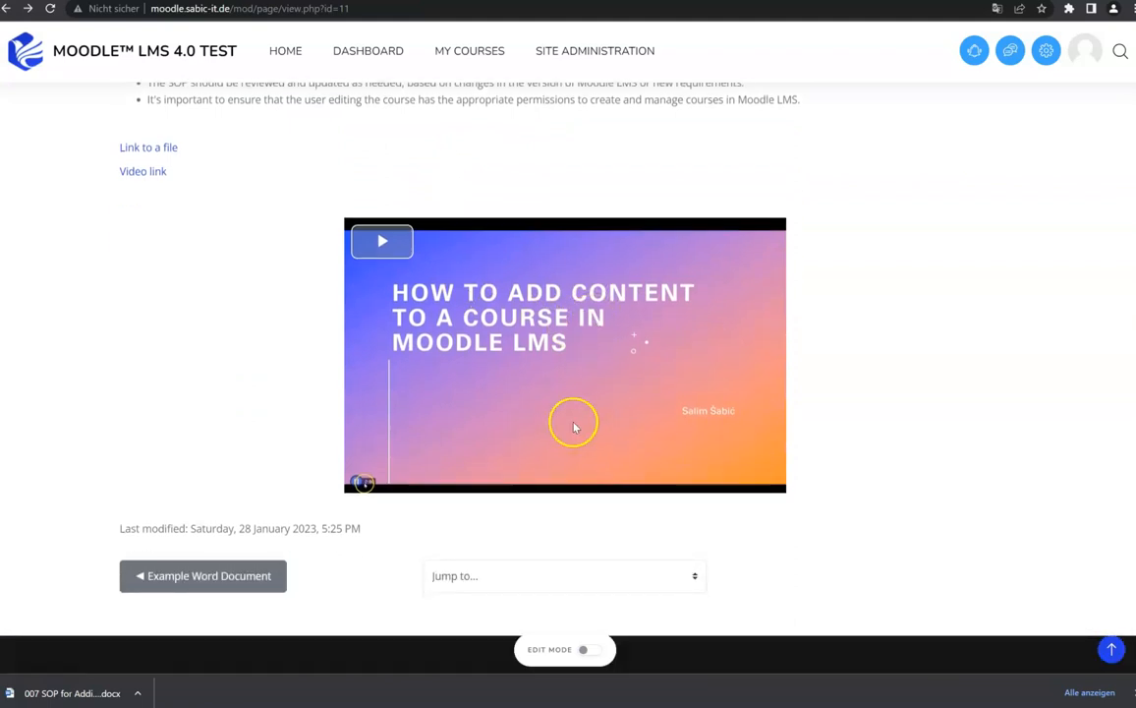
scroll(575, 426, up, 10)
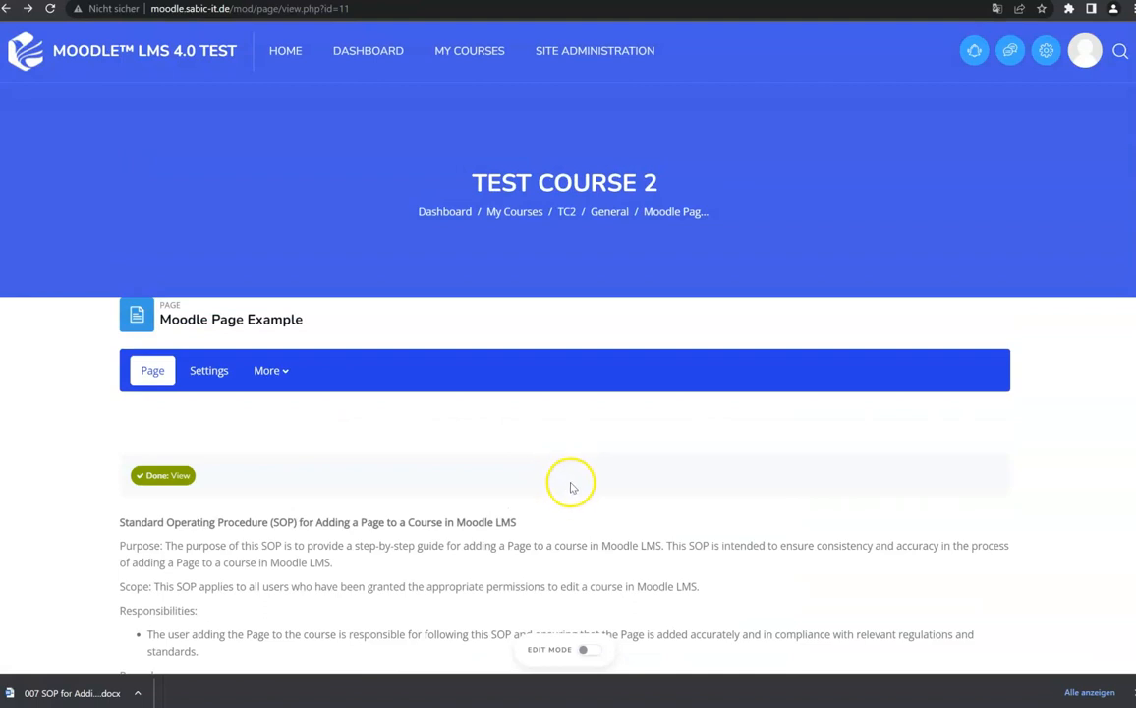
click(568, 214)
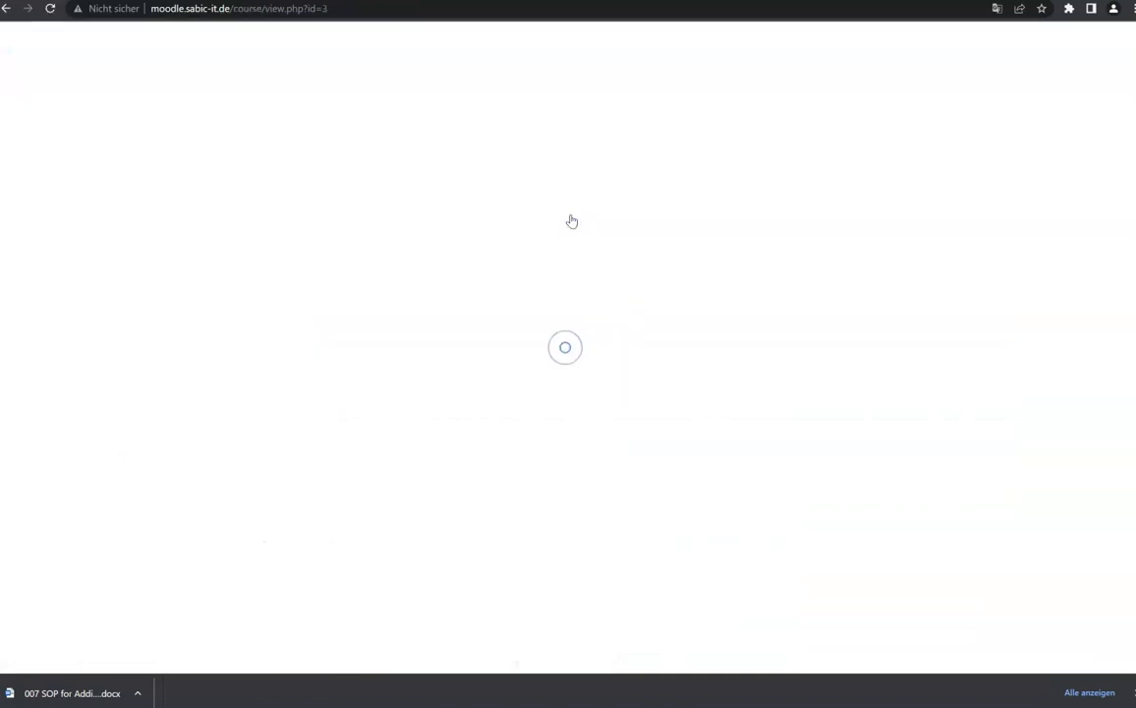
scroll(629, 358, down, 3)
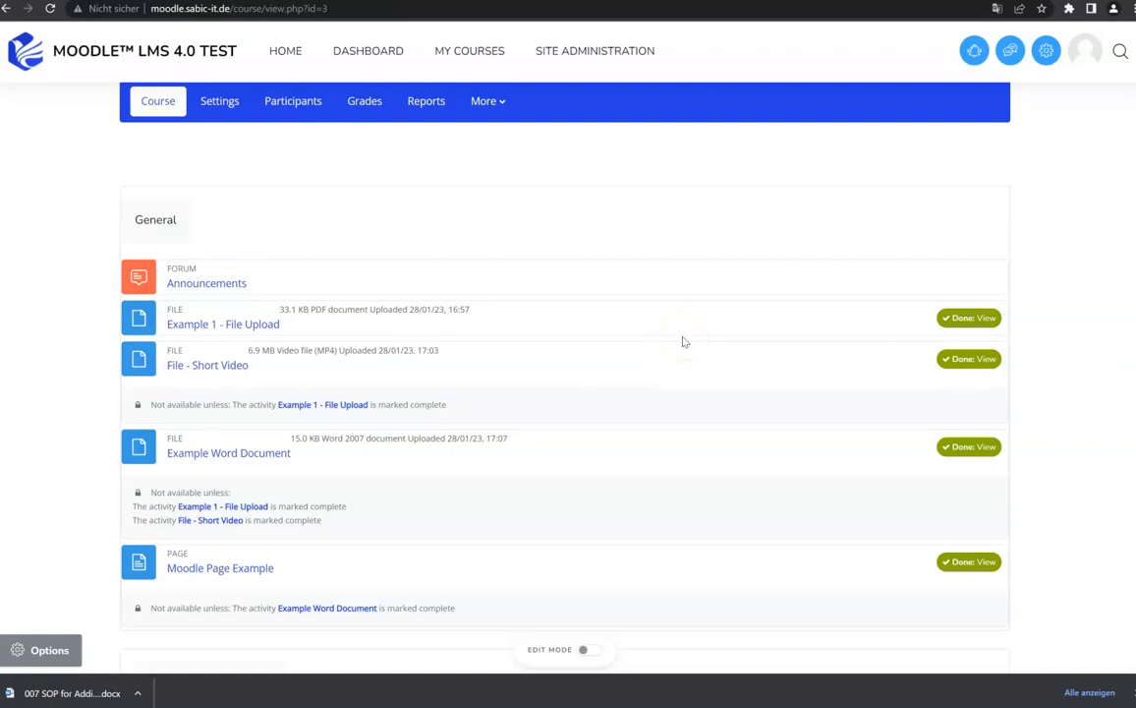
scroll(650, 348, down, 2)
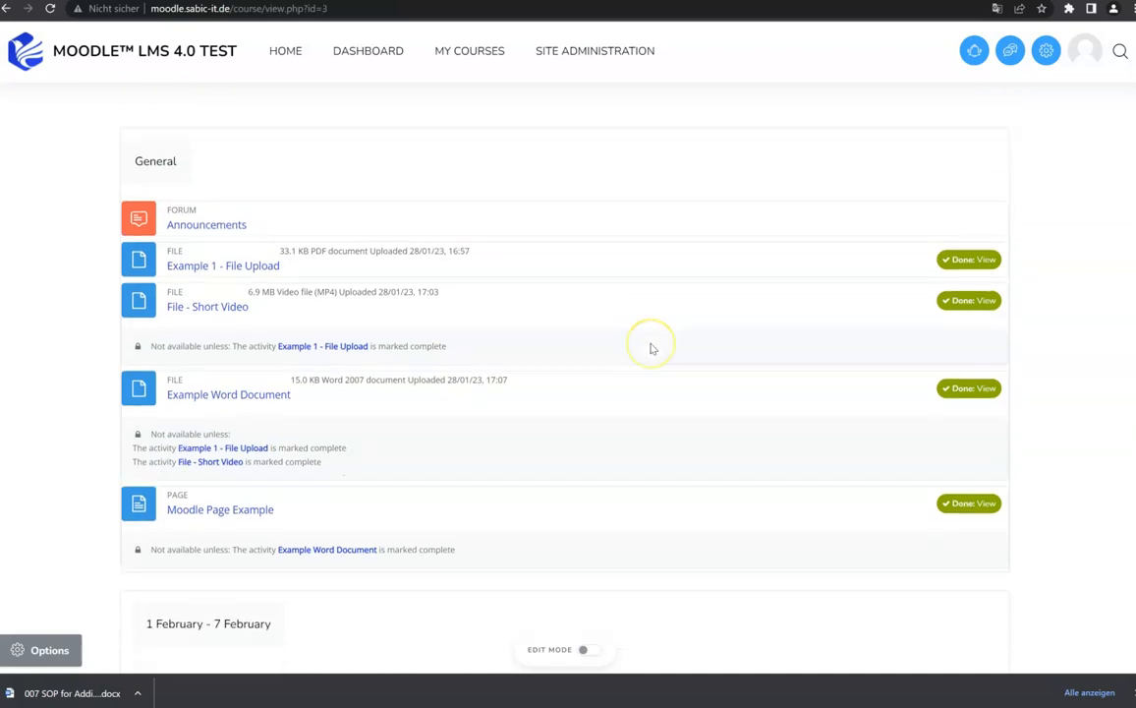